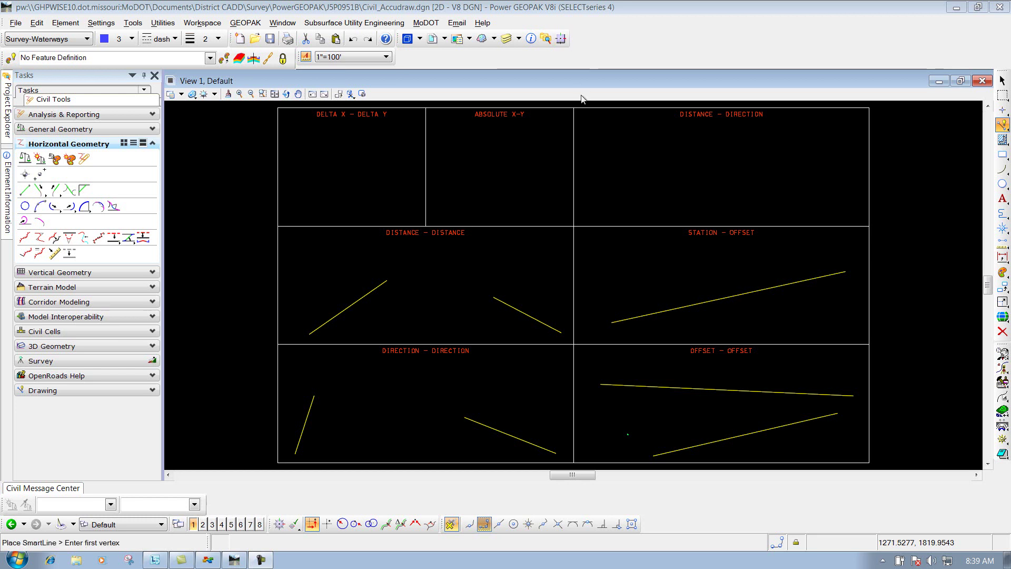
Open AccuDraw and switch its coordinate input from distance and angle to rectangular X and Y.
left_click(561, 39)
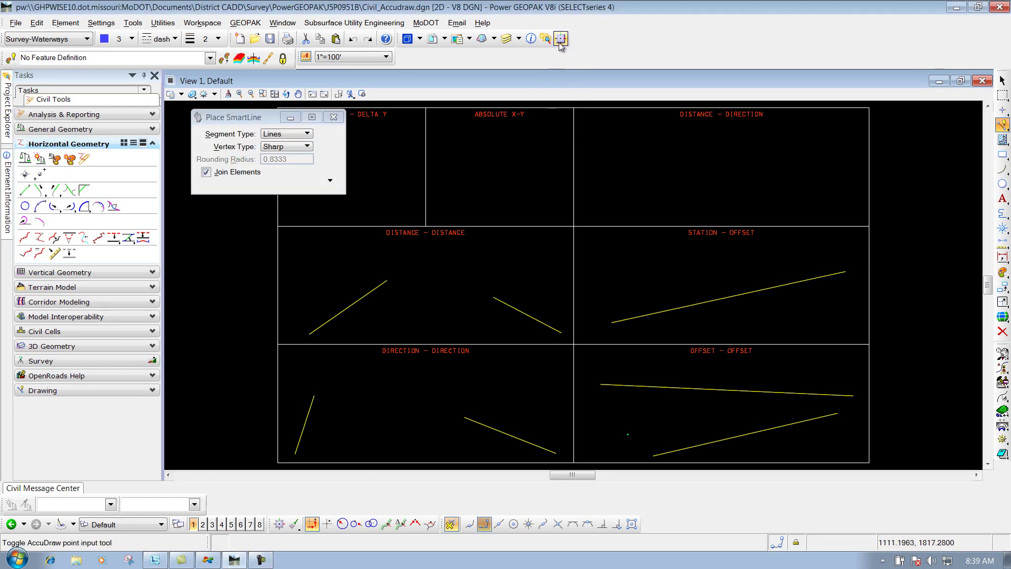
left_click(560, 39)
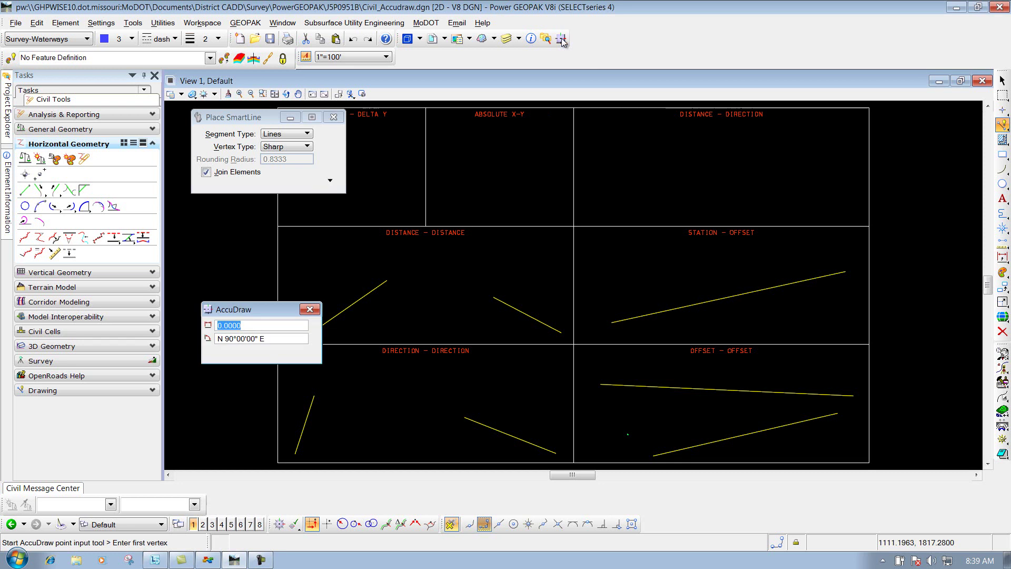
key("space")
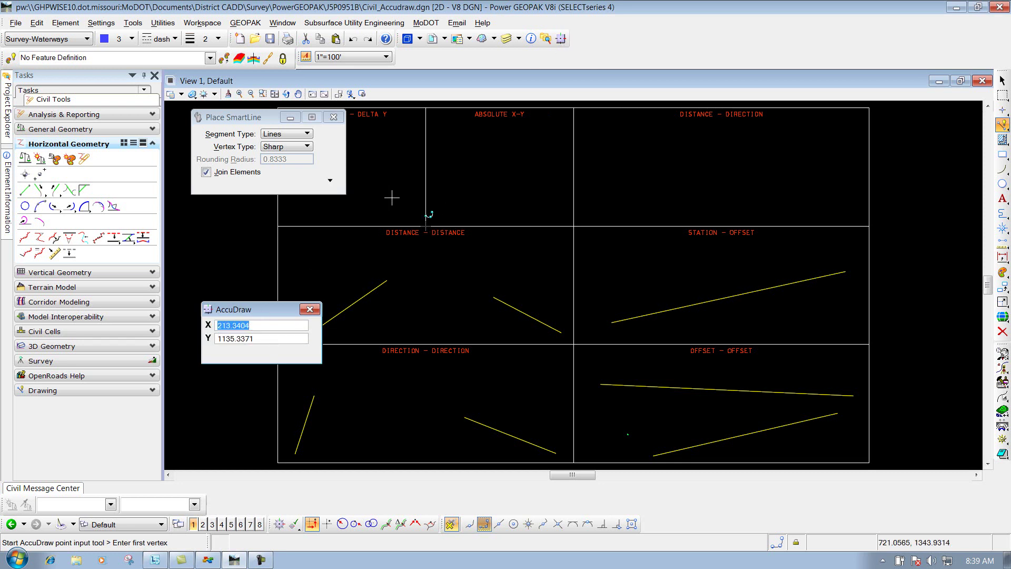
Start a SmartLine in the Absolute X-Y cell, try locking its segment horizontally with Y at 0, and cancel the line.
left_click(1001, 124)
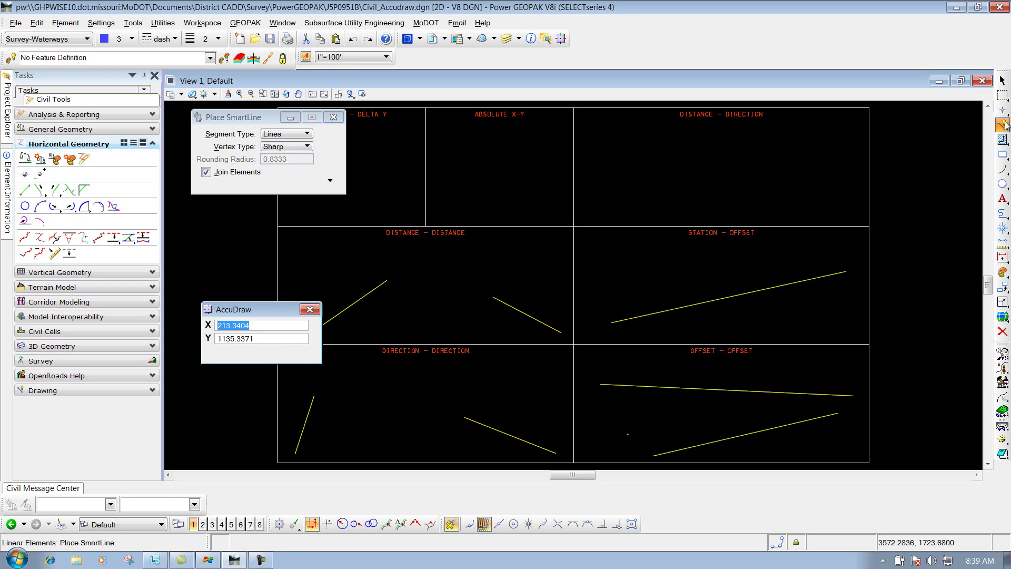
left_click(458, 179)
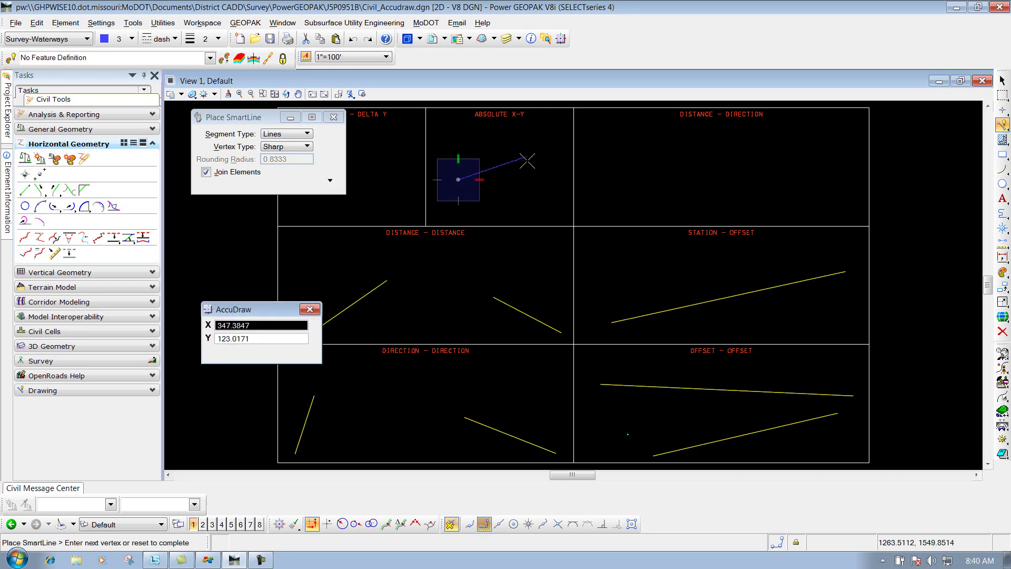
key("Return")
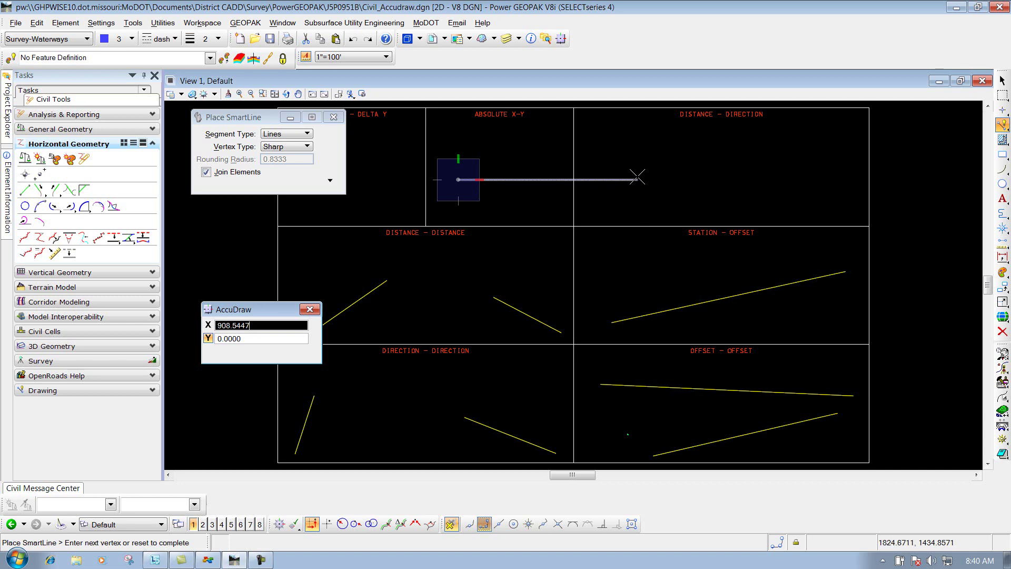
right_click(632, 178)
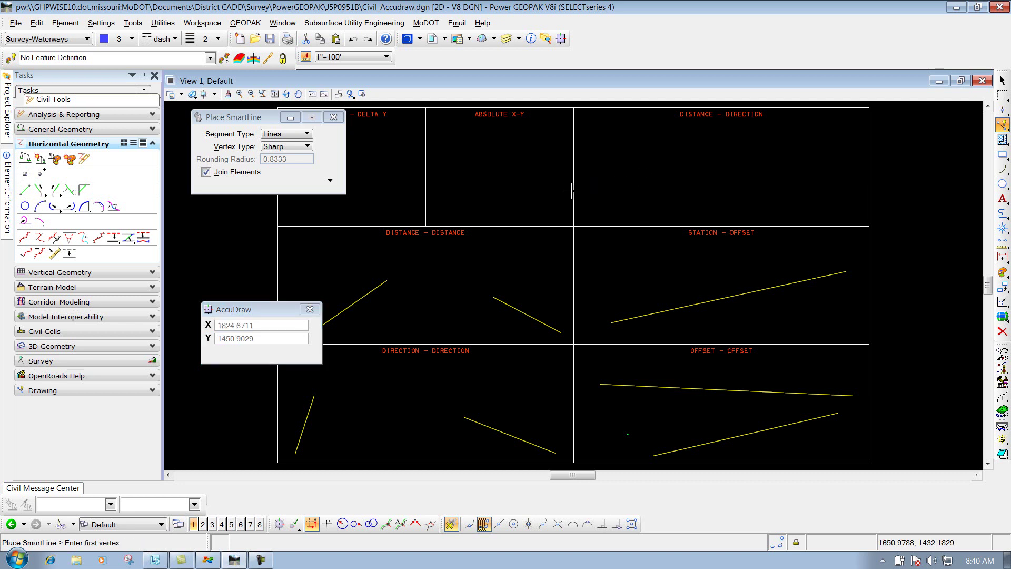
Replace AccuDraw with Civil AccuDraw and try locking the DX value of a SmartLine segment in the Absolute X-Y cell.
left_click(310, 309)
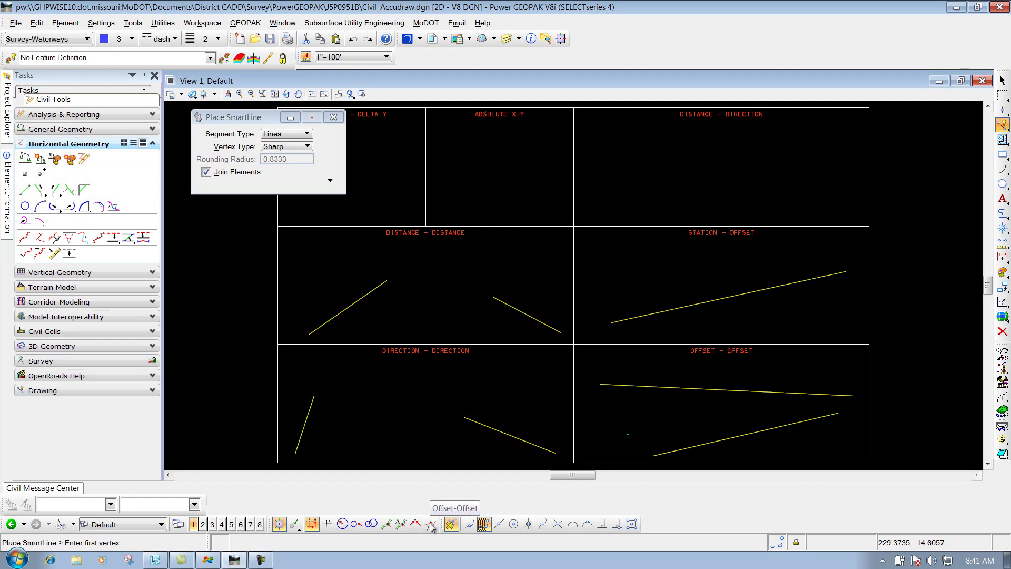
left_click(317, 525)
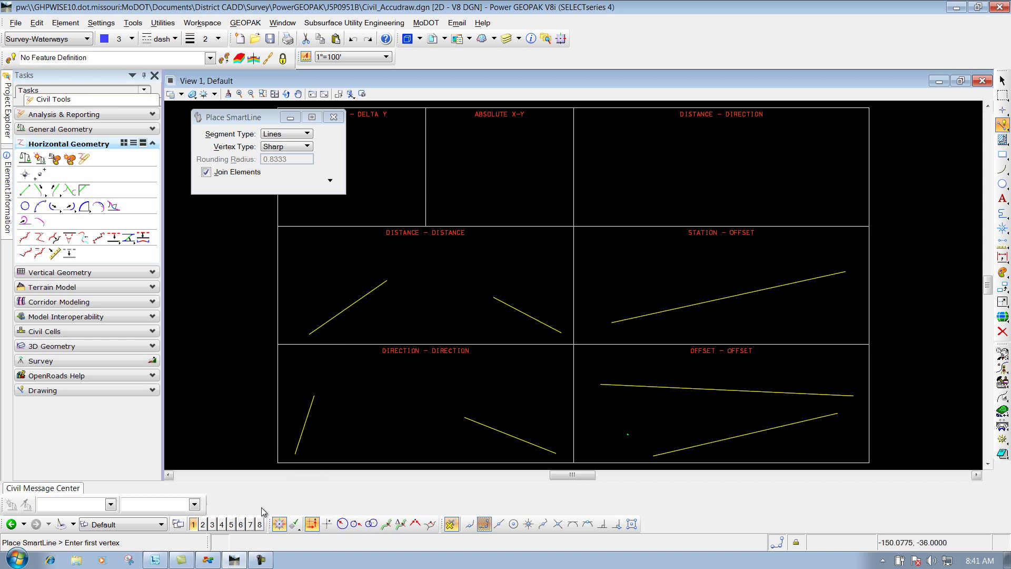
left_click(446, 196)
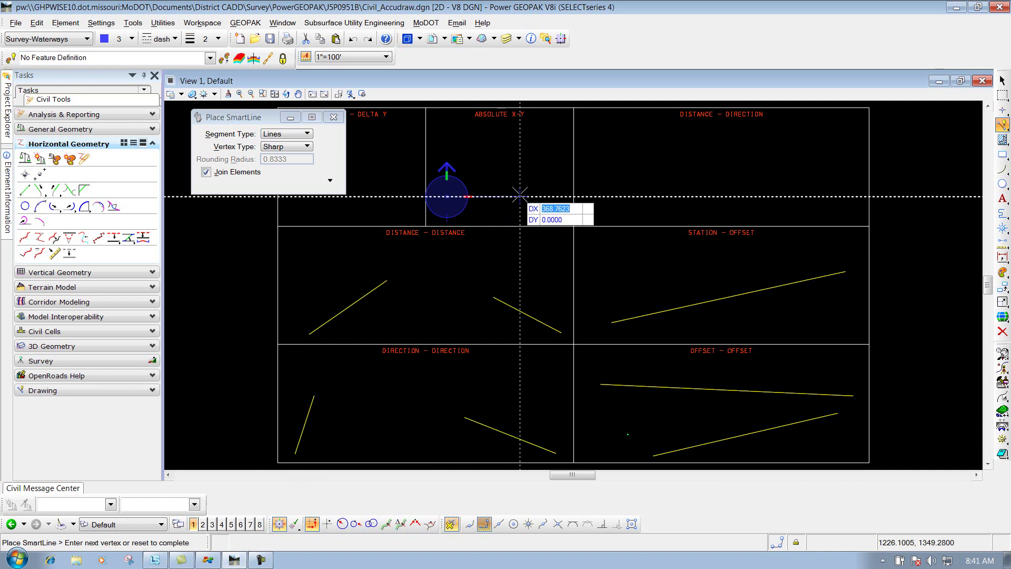
key("Tab")
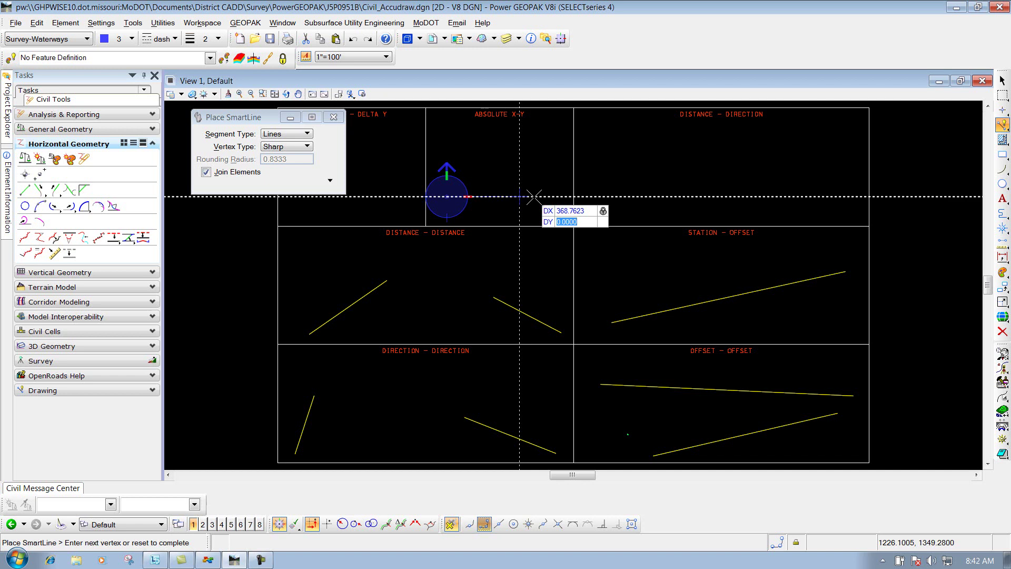
right_click(490, 156)
key("Escape")
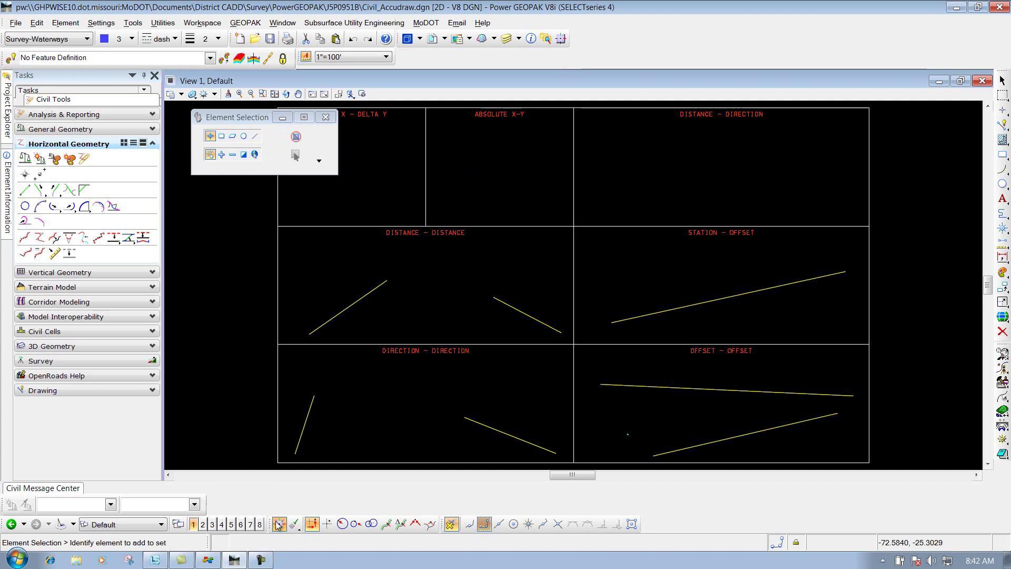
Reopen AccuDraw, move its window just below the tool settings, and cycle it between rectangular and polar modes before closing it.
left_click(562, 39)
left_click_drag(242, 306, 239, 213)
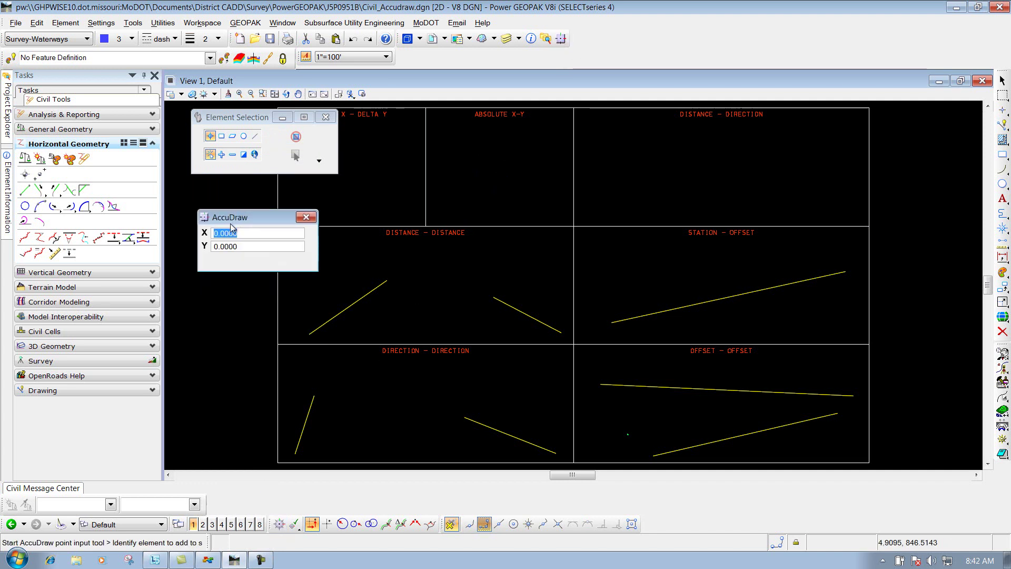
key("space")
key("space")
key("space")
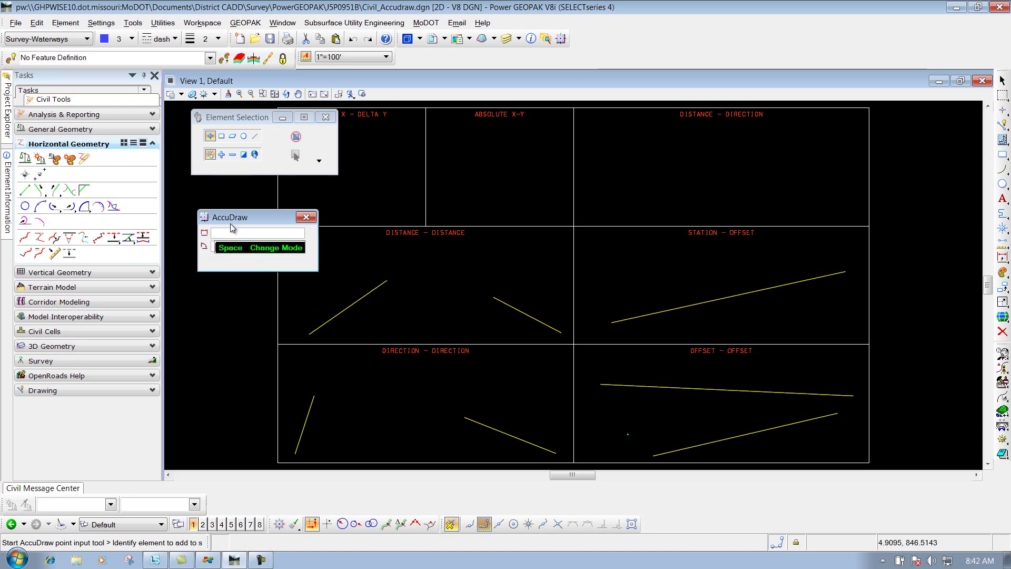
key("space")
key("space")
key("space")
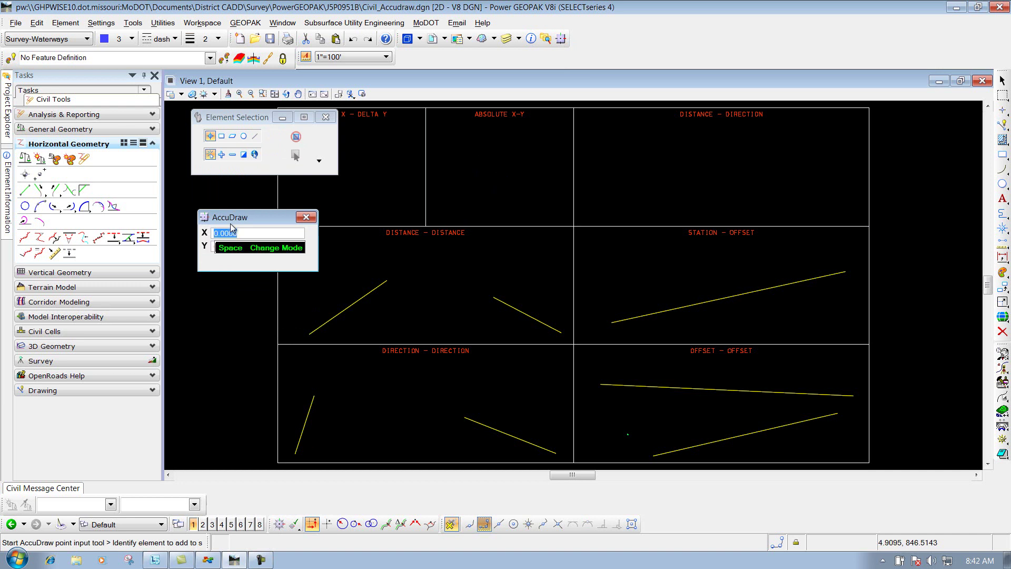
left_click(307, 217)
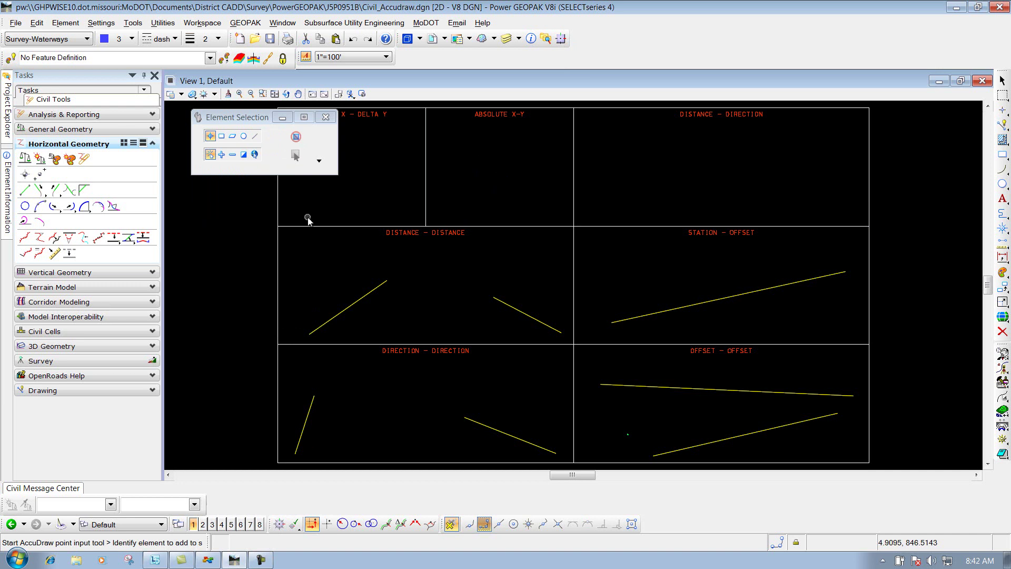
Turn on Civil AccuDraw, start a trial SmartLine in the Absolute X-Y cell, and display the Civil AccuDraw input modes at the cursor.
left_click(279, 525)
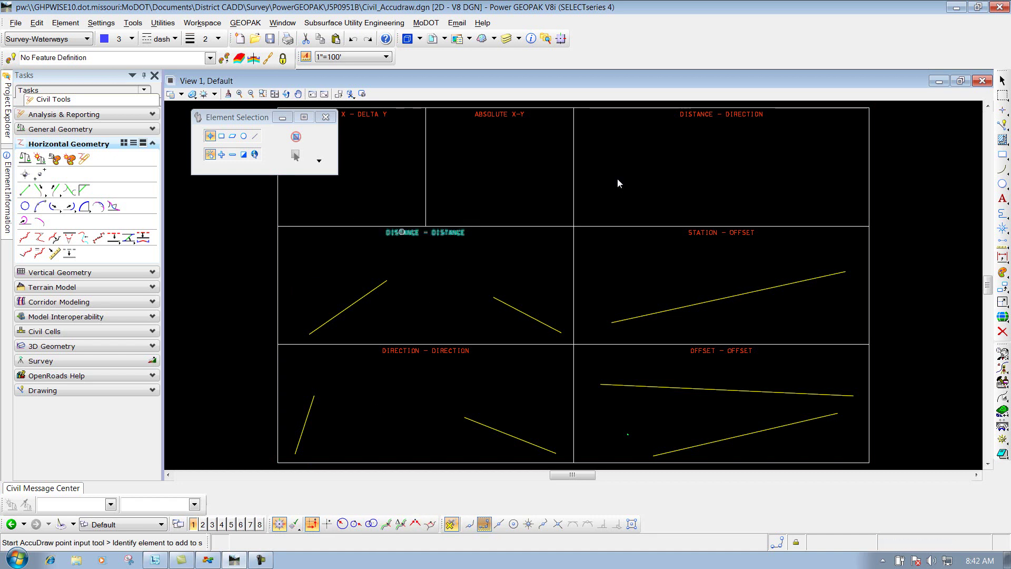
left_click(1002, 124)
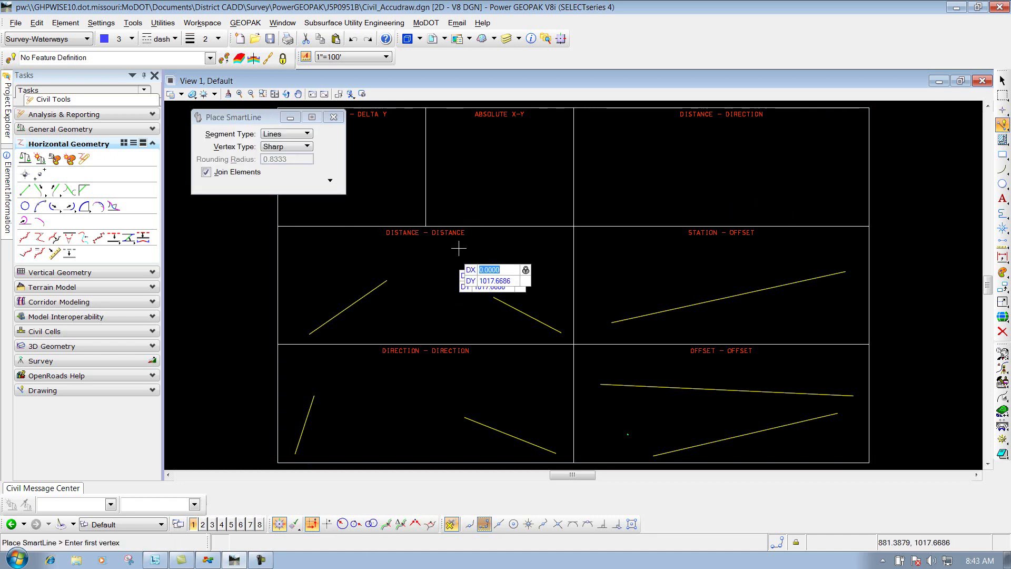
left_click(452, 195)
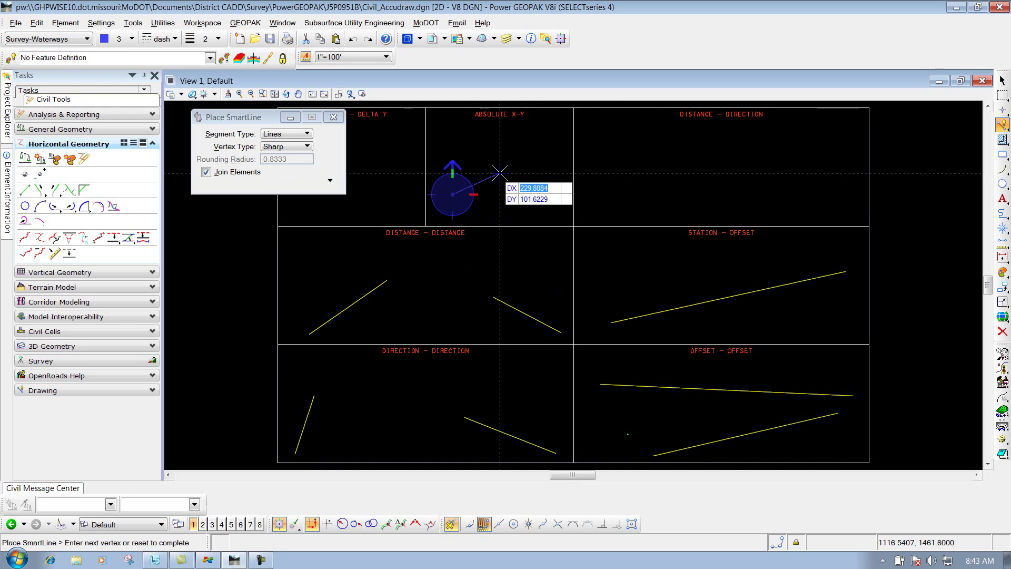
key("space")
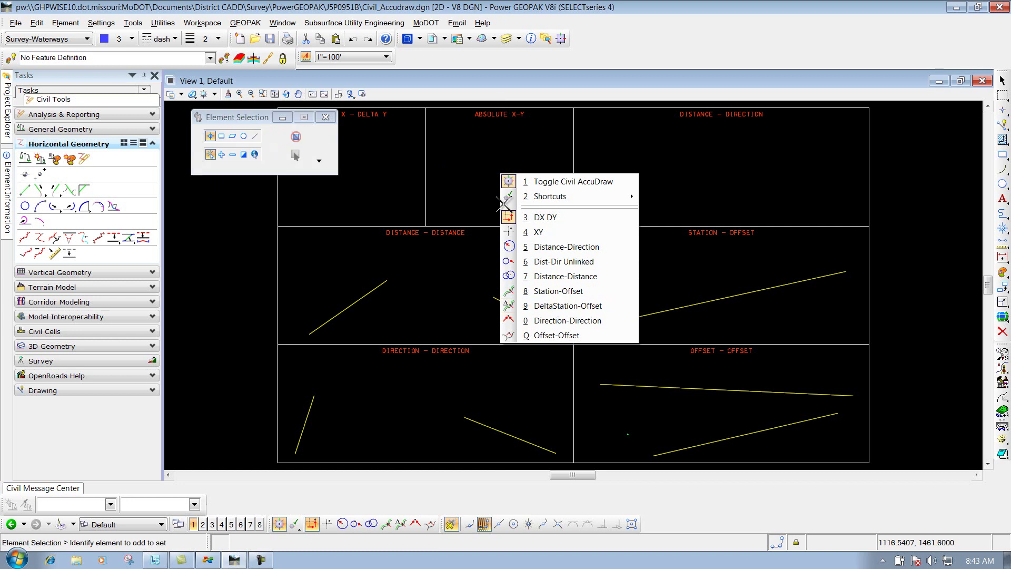
left_click(444, 174)
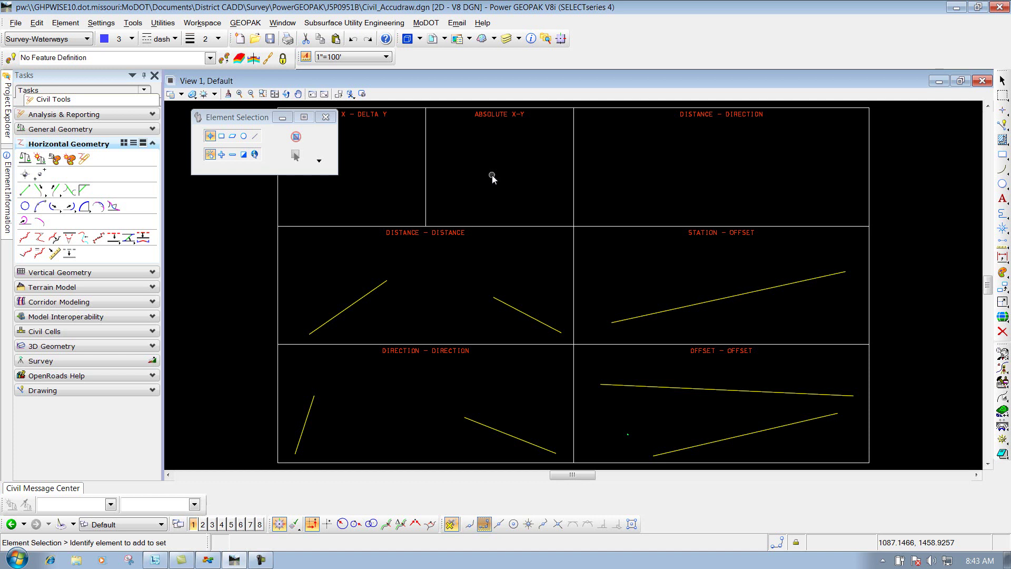
Open AccuDraw for a new SmartLine and set its origin at the lower end of the Delta X-Y and Absolute X-Y divider.
key("F11")
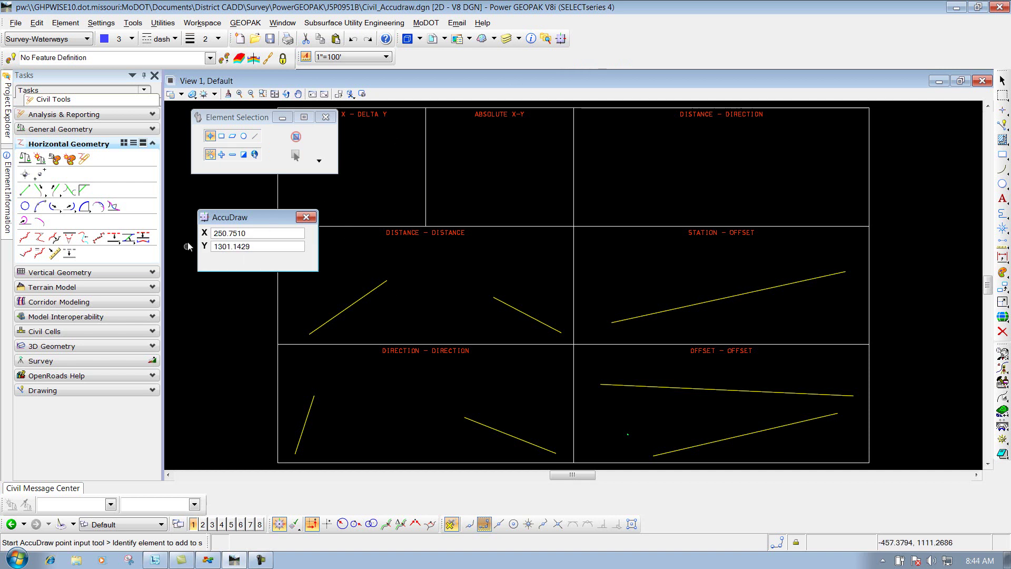
left_click(1002, 125)
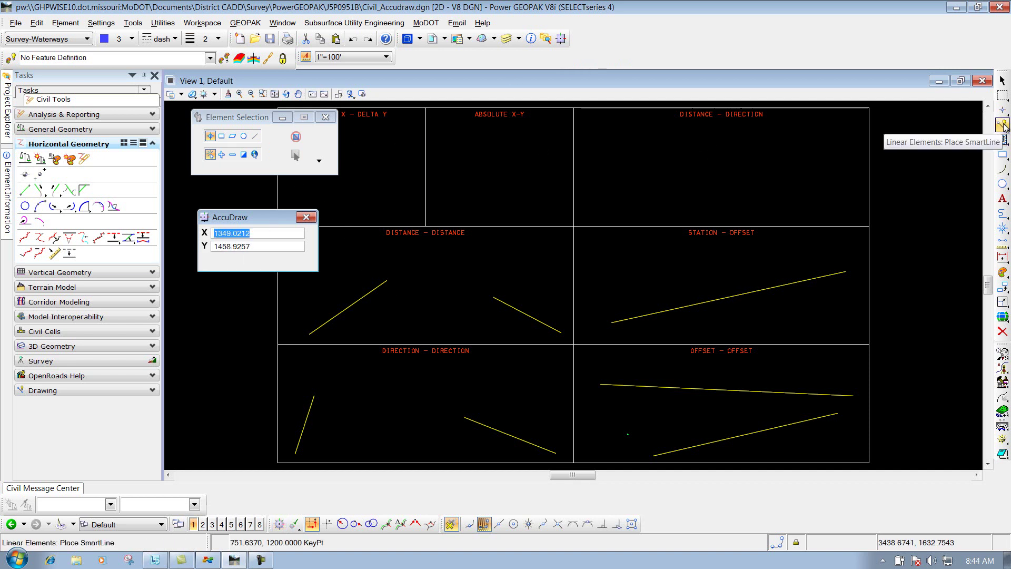
left_click(1002, 125)
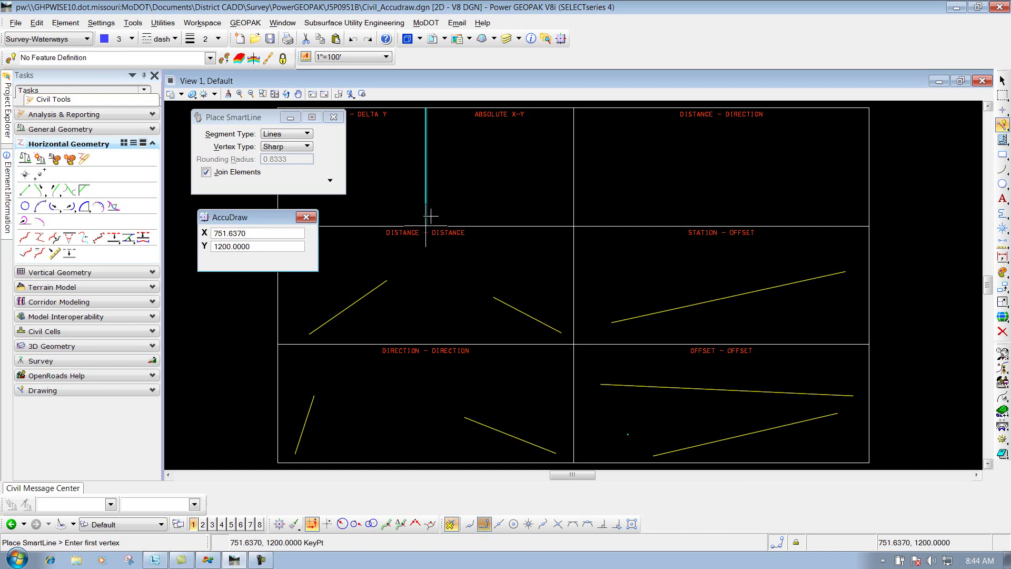
key("o")
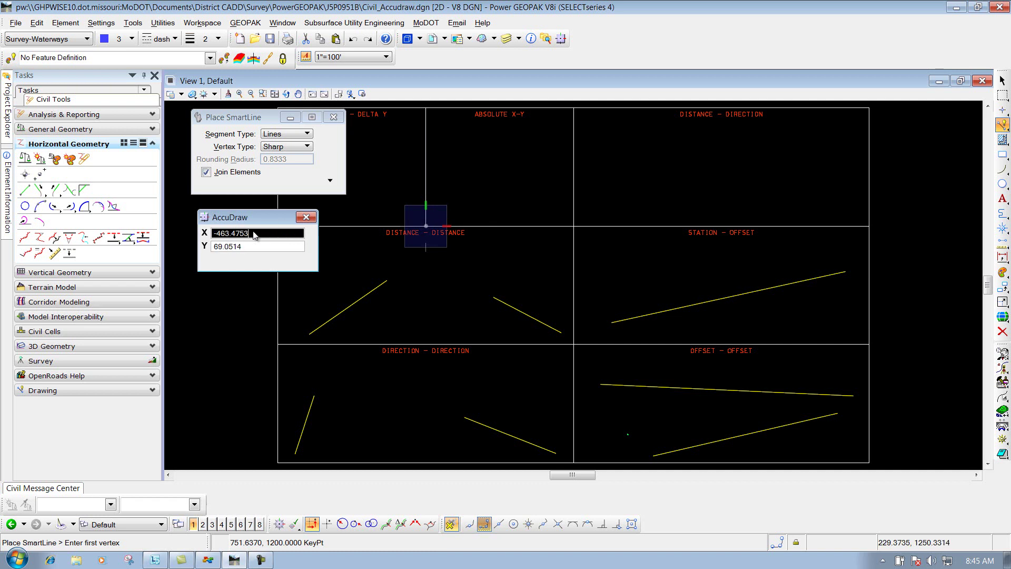
Place the SmartLine's first vertex at X -50 and Y 50 from the origin, and cancel the line and close AccuDraw.
type("50")
key("Tab")
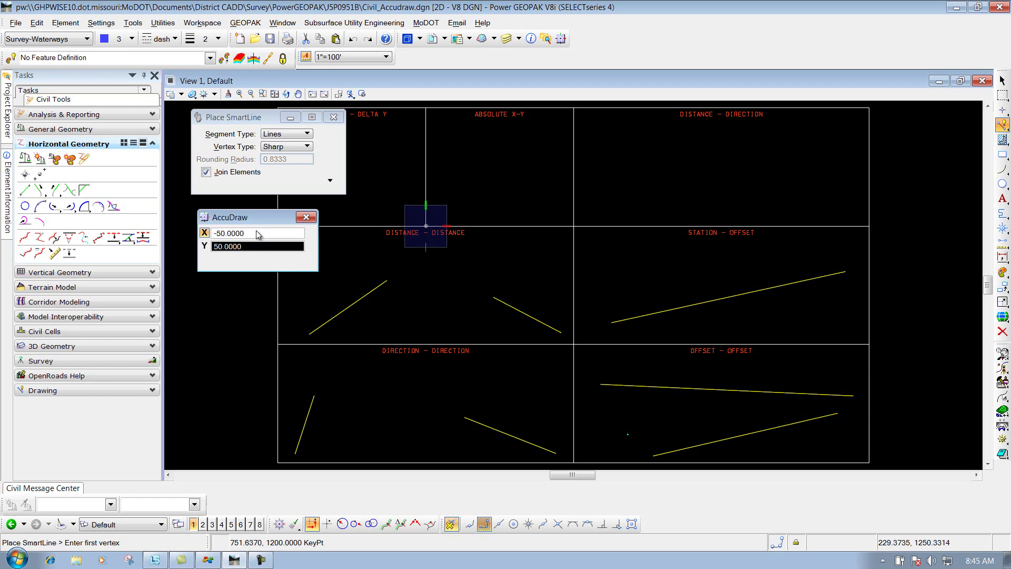
type("50")
key("Return")
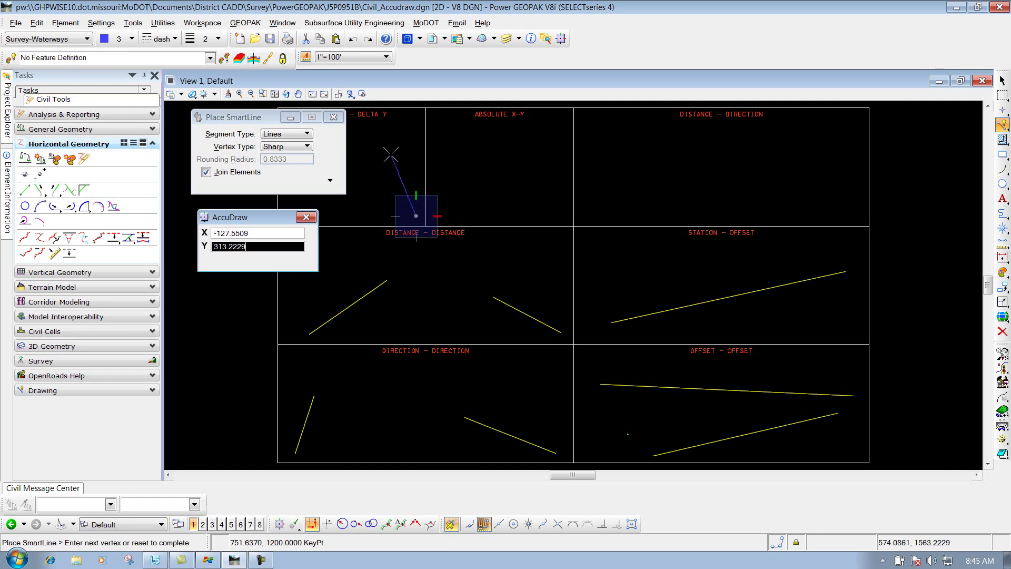
right_click(491, 192)
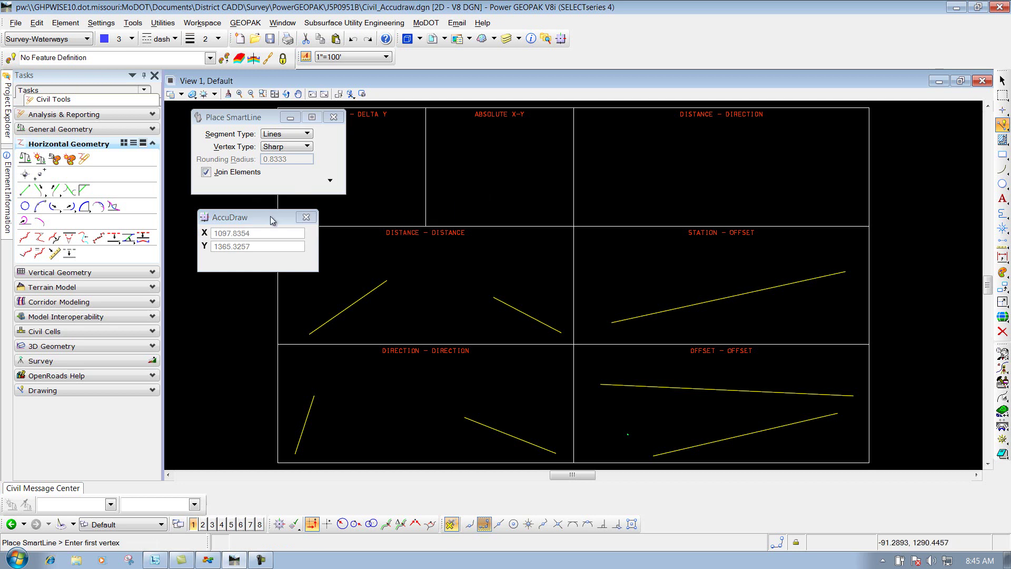
left_click(307, 217)
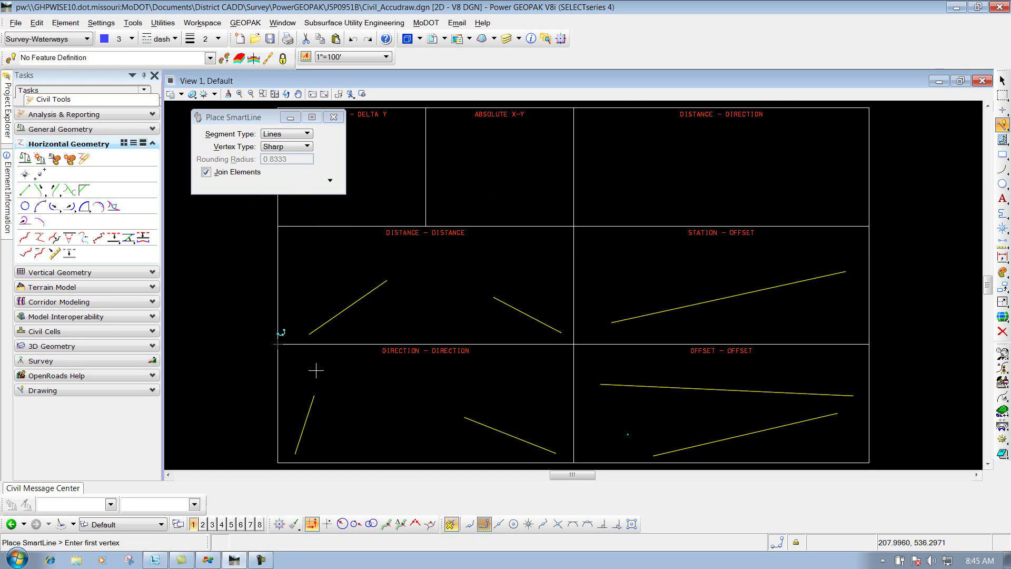
Turn on Civil AccuDraw in Station-Offset mode and set the line in the Station-Offset cell as its reference element.
left_click(281, 521)
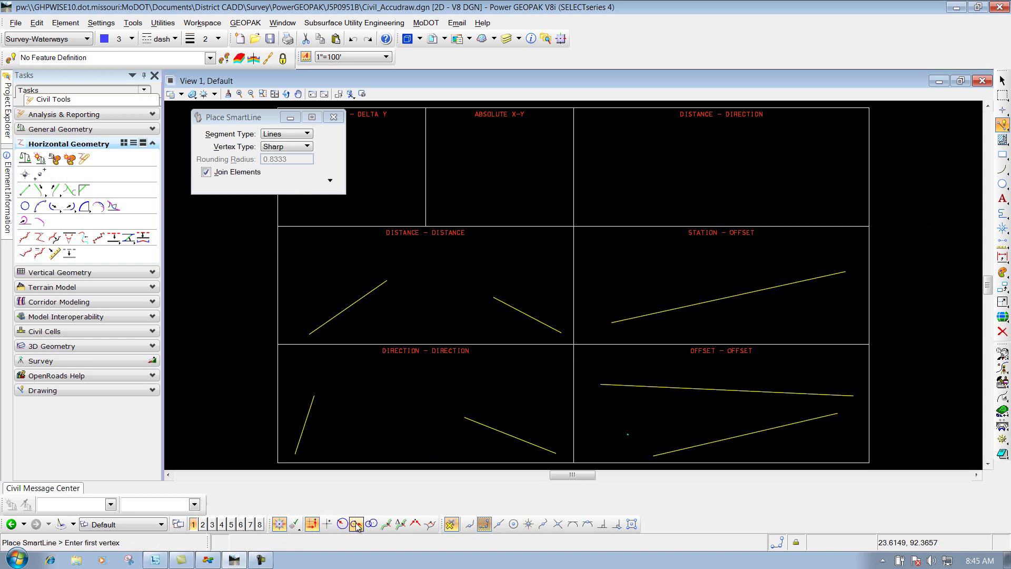
left_click(386, 525)
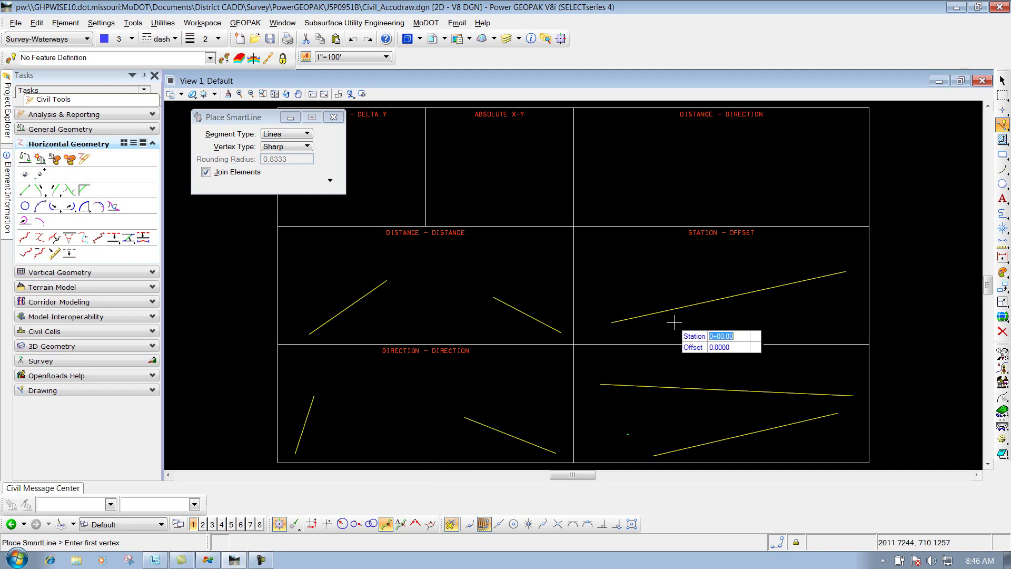
key("o")
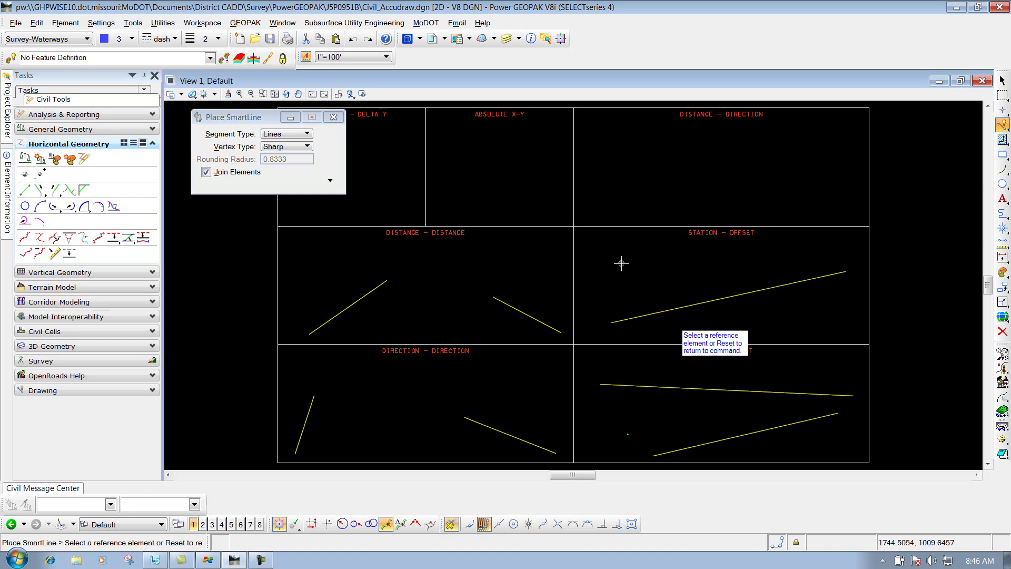
left_click(723, 298)
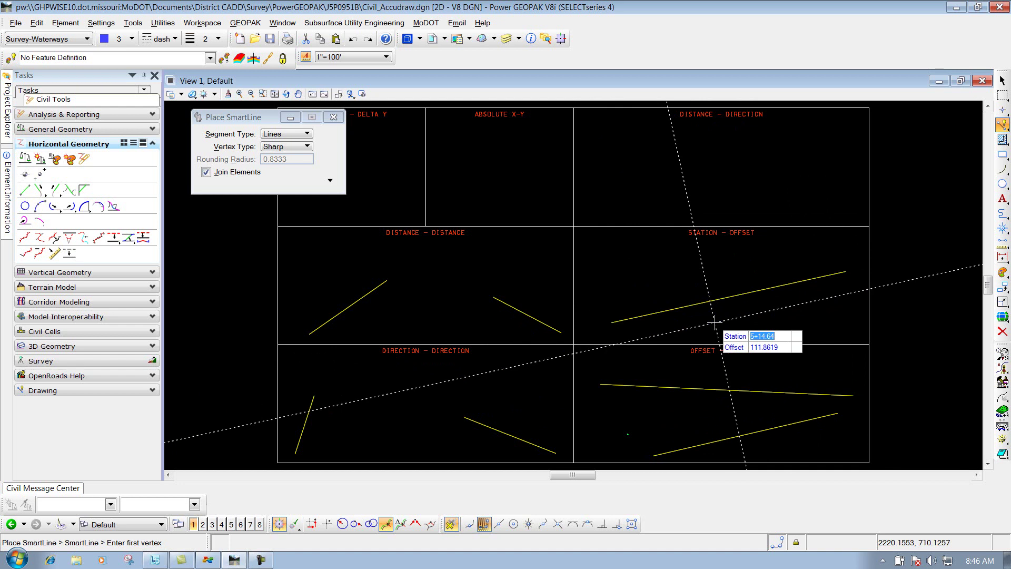
Switch Civil AccuDraw to Distance-Direction mode, set its origin at the left end of the line in the Station-Offset cell, and reset the command.
left_click(342, 524)
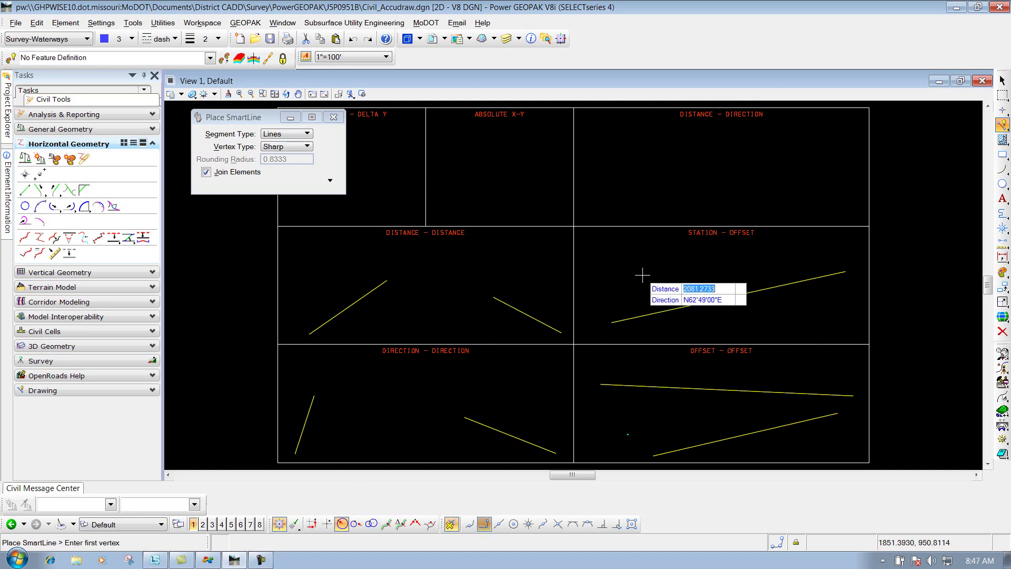
key("o")
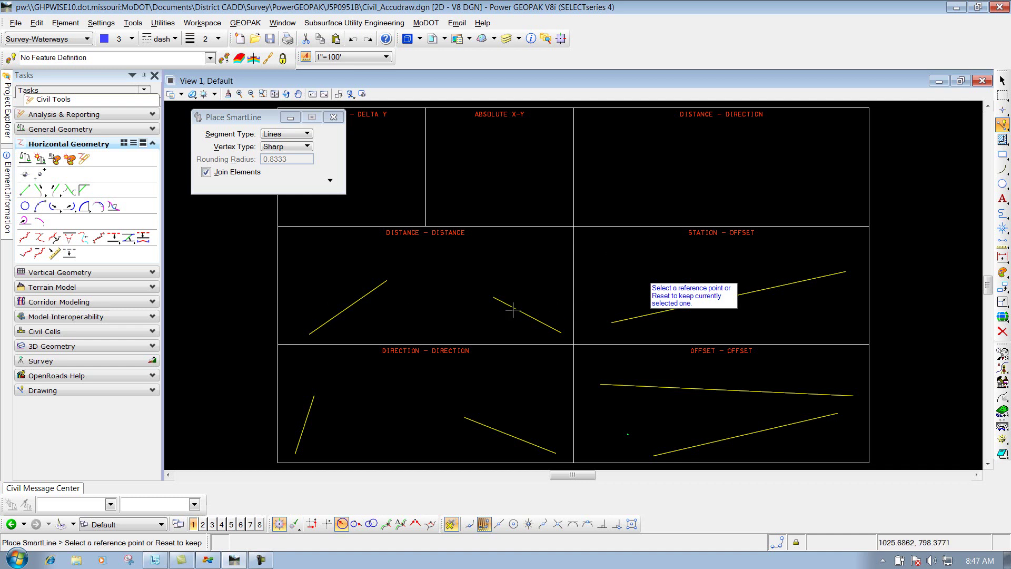
left_click(611, 320)
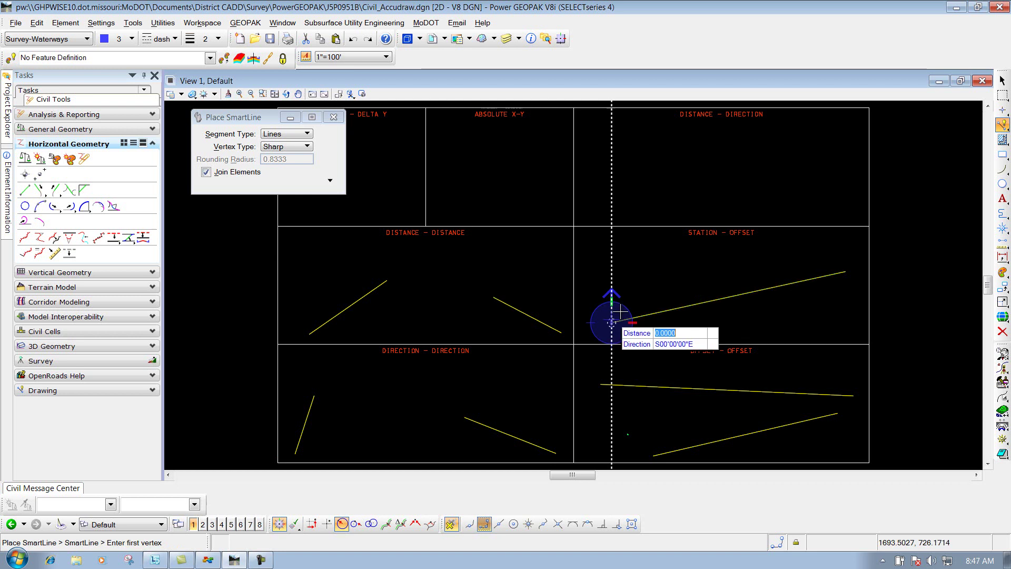
right_click(715, 247)
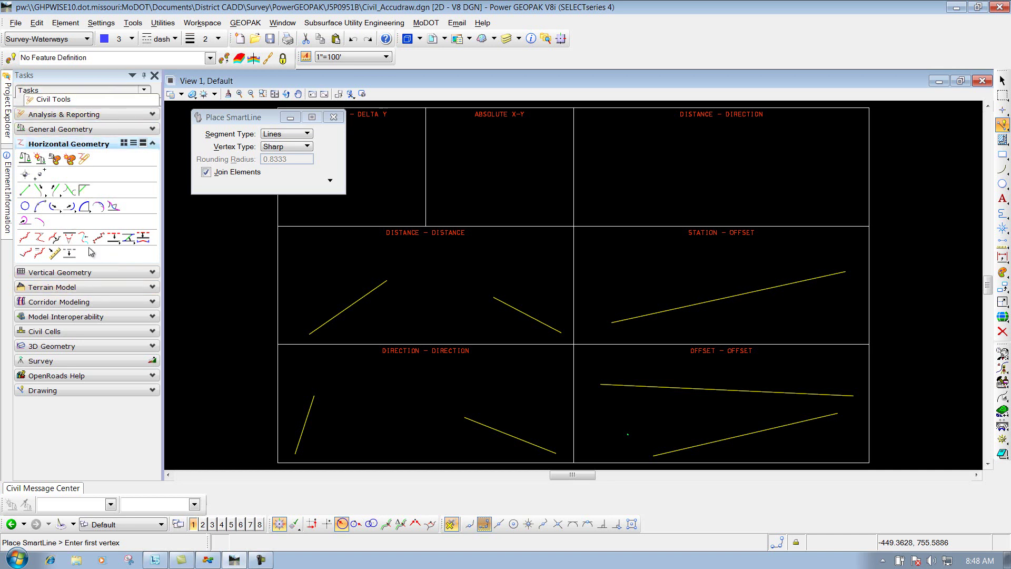
Start a SmartLine in the Distance-Direction cell using Delta X-Y mode and alternate the focus between DX and DY.
left_click(312, 525)
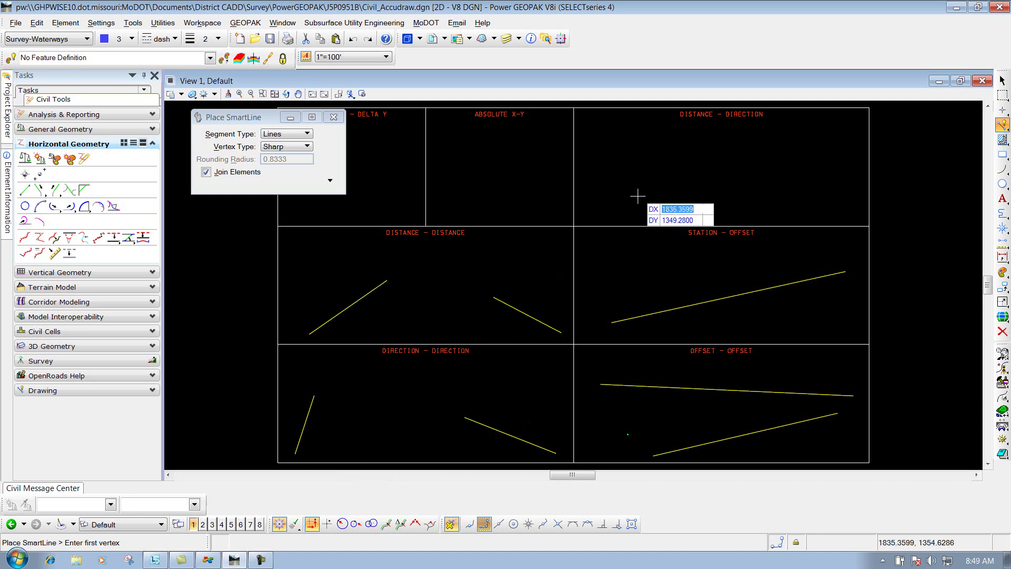
left_click(609, 195)
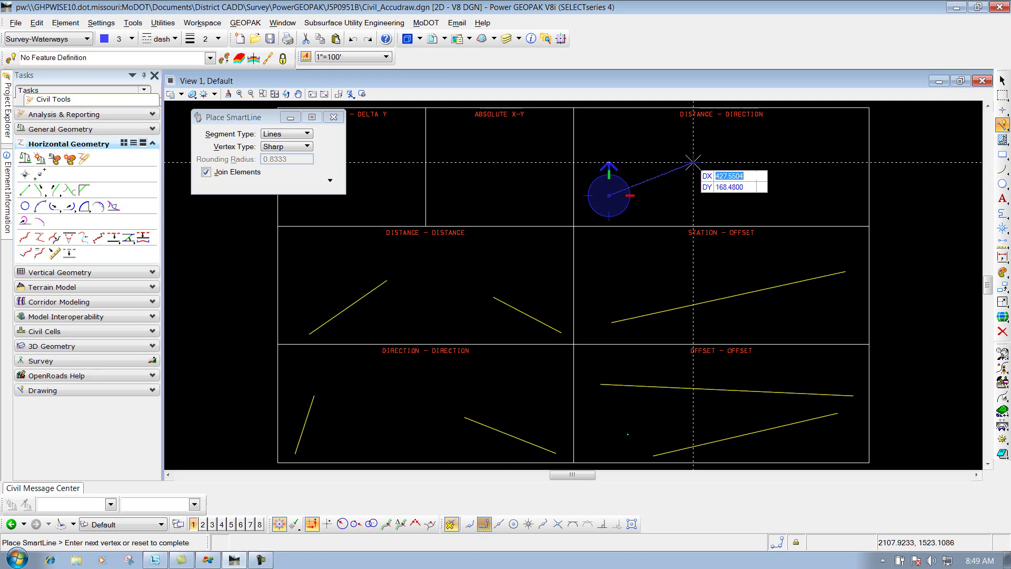
key("Tab")
key("Tab")
key("Tab")
key("Tab")
key("Tab")
key("Tab")
key("Tab")
key("Tab")
key("Tab")
key("Tab")
key("Tab")
key("Tab")
key("Tab")
key("Tab")
key("Tab")
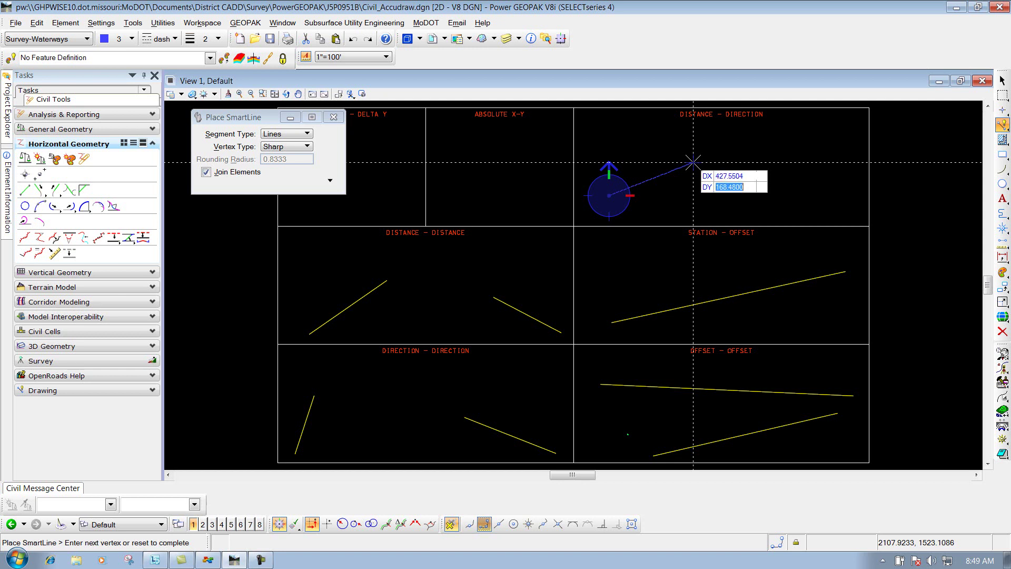
key("Tab")
key("Tab")
key("Tab")
key("Tab")
key("Tab")
Lock the segment's DX at 450, release that lock, and lock DY at its current value instead.
type("450")
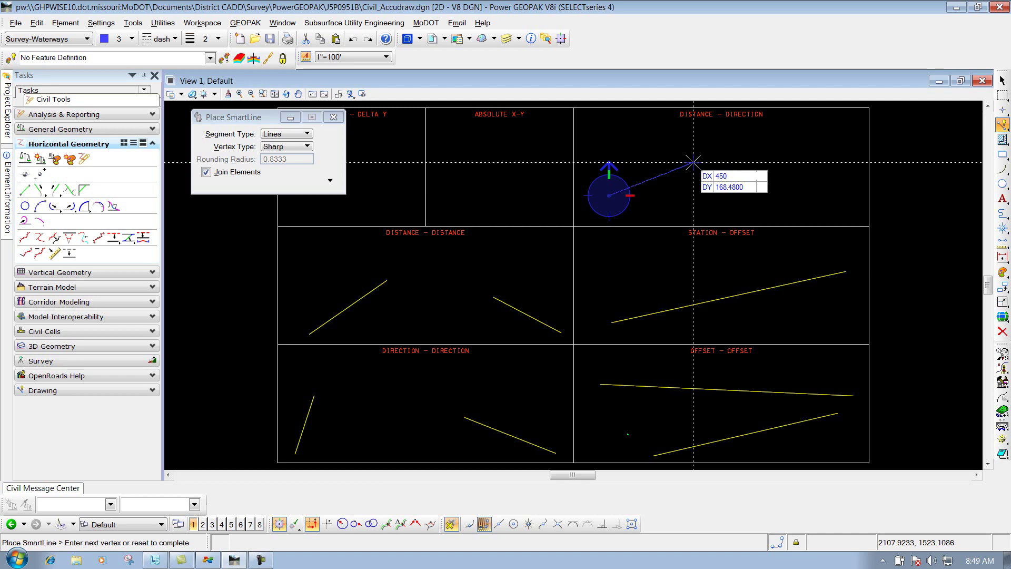
key("Tab")
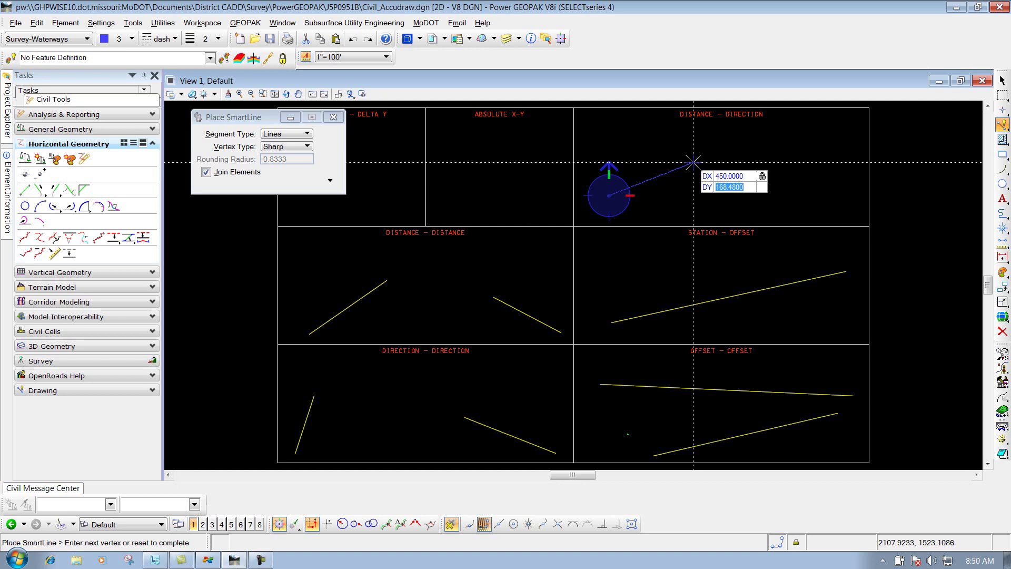
key("Tab")
key("End")
key("x")
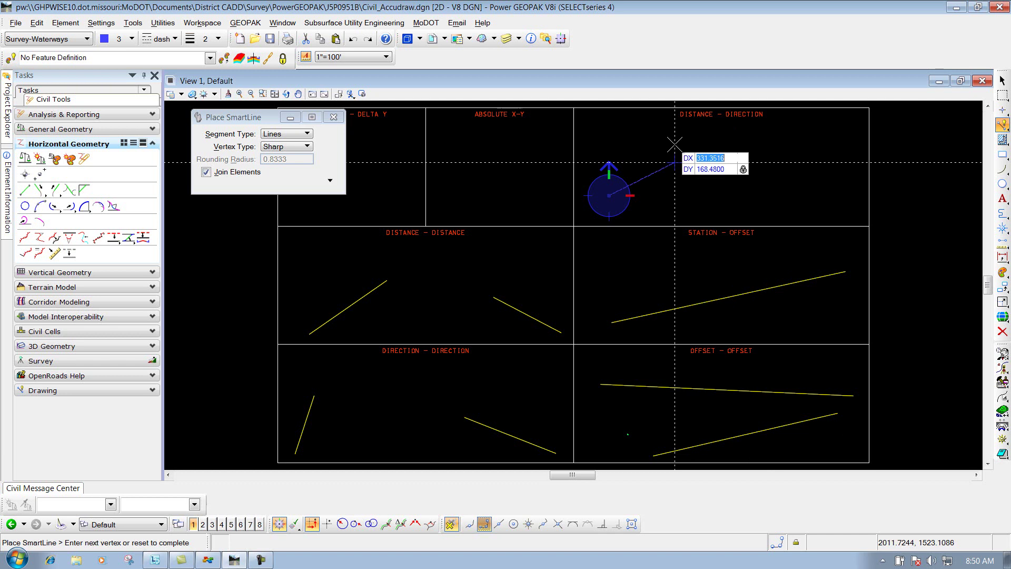
Toggle the locks on DX and DY on and off at their current values.
key("Tab")
key("End")
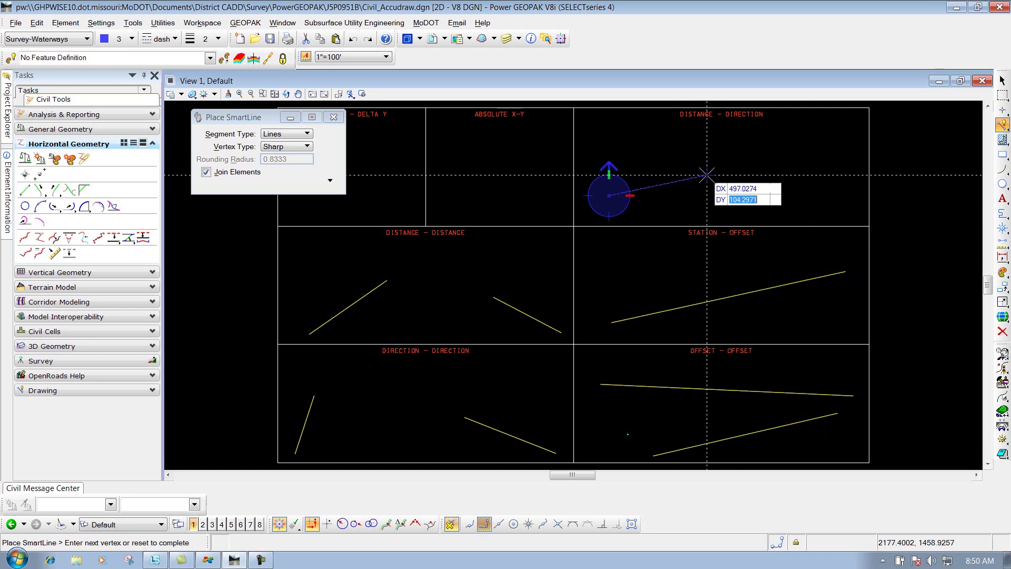
key("End")
key("Tab")
key("End")
key("Tab")
key("End")
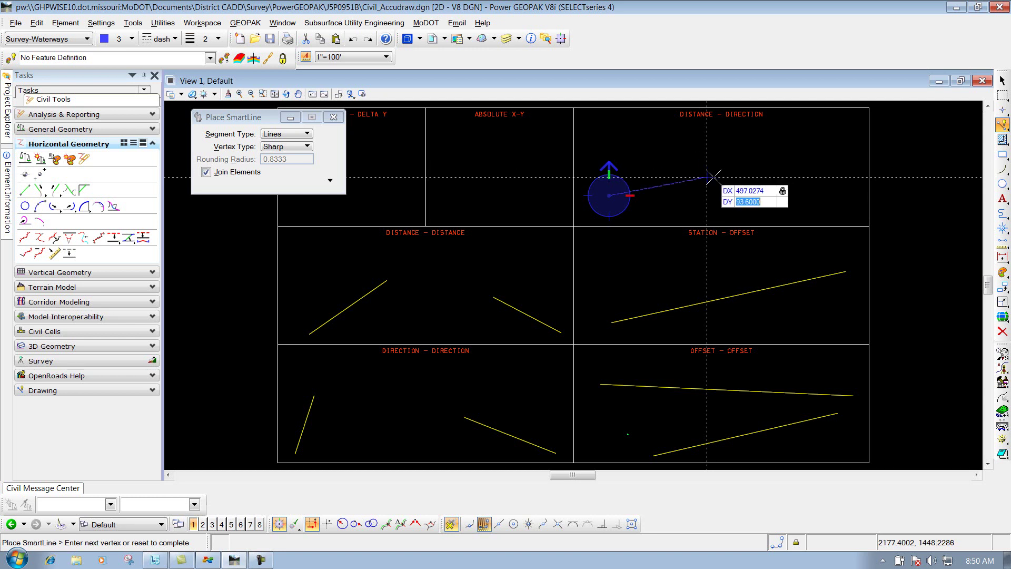
key("End")
key("Tab")
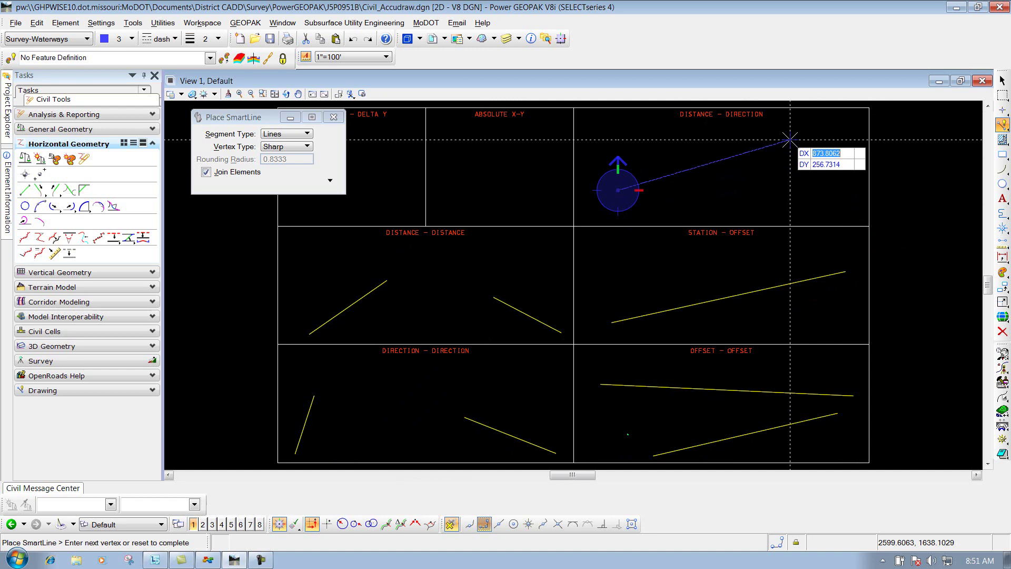
Cycle the pending segment in the Distance-Direction cell through the Civil AccuDraw input modes and cancel the SmartLine.
key("space")
key("space")
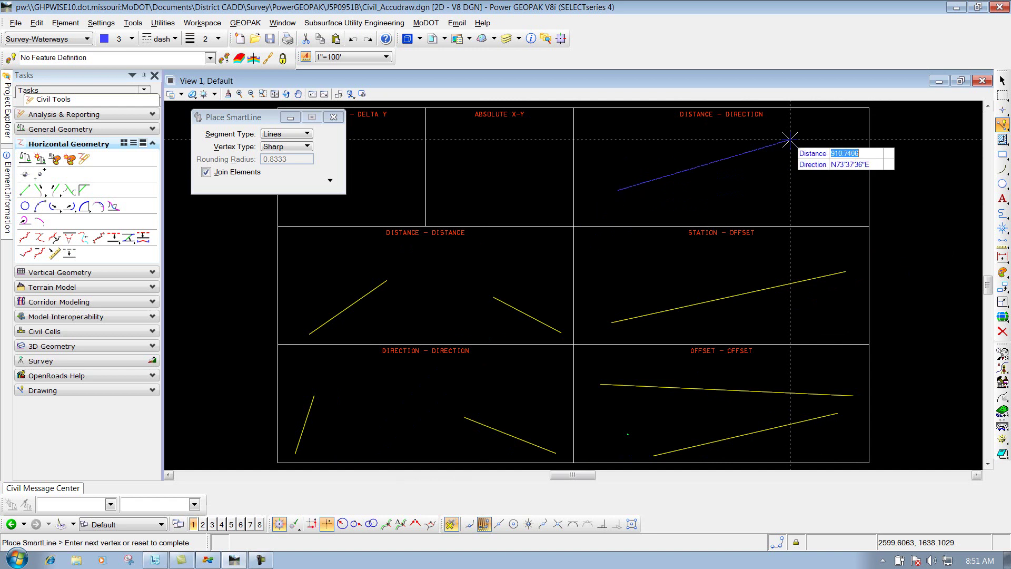
key("space")
key("space")
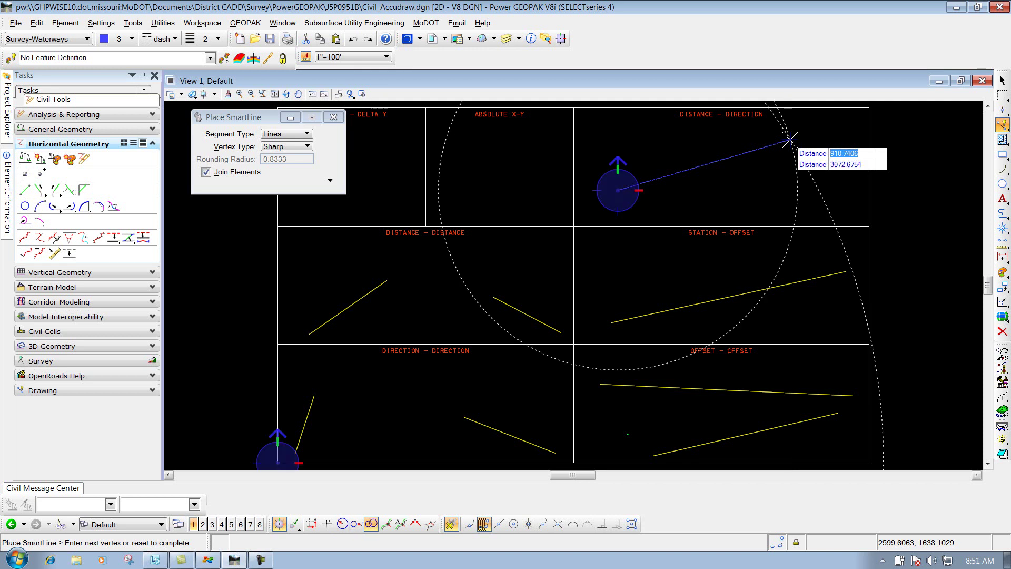
key("space")
key("space")
key("space")
key("space")
key("space")
key("space")
key("space")
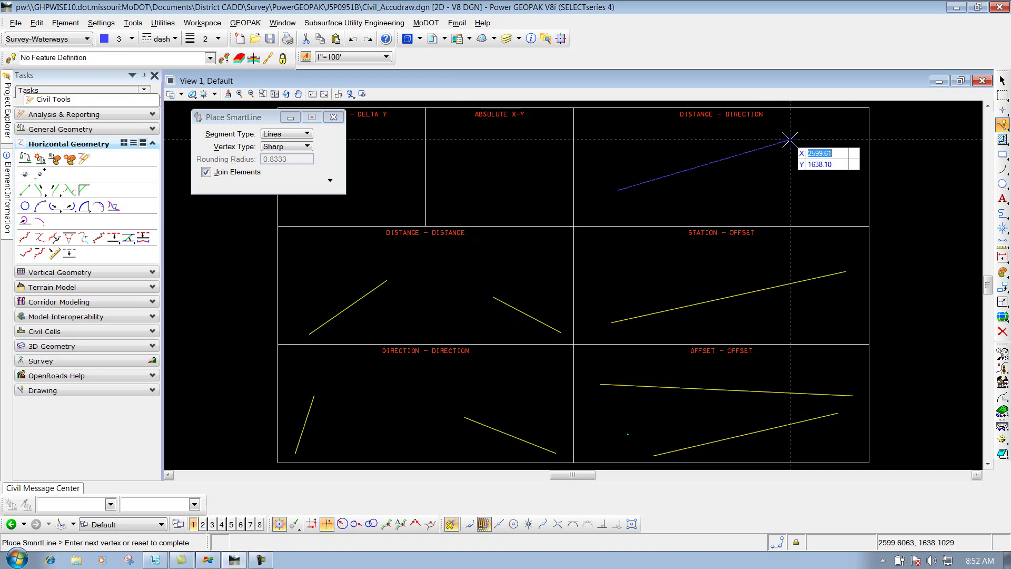
key("space")
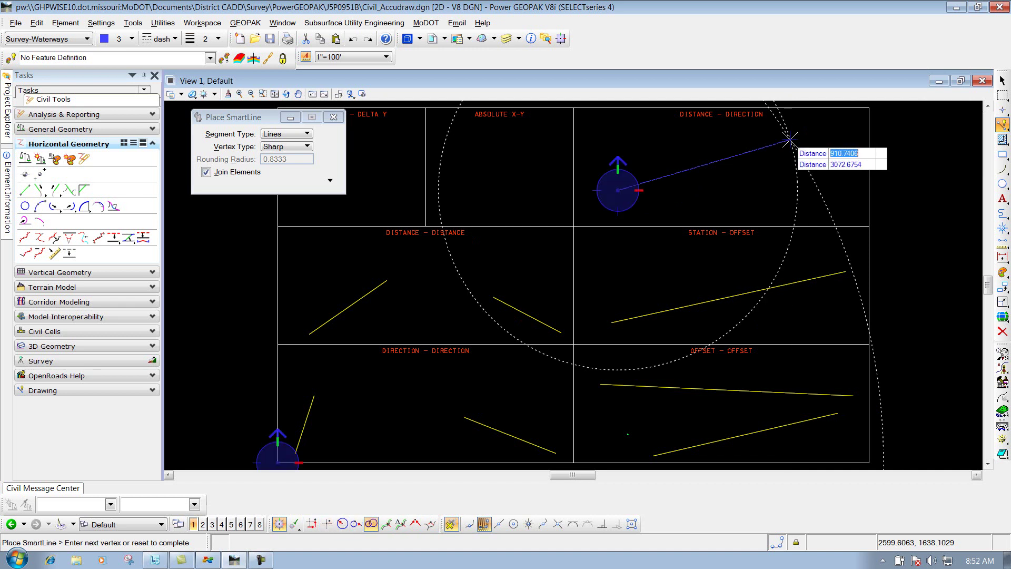
key("space")
key("space")
key("space")
key("space")
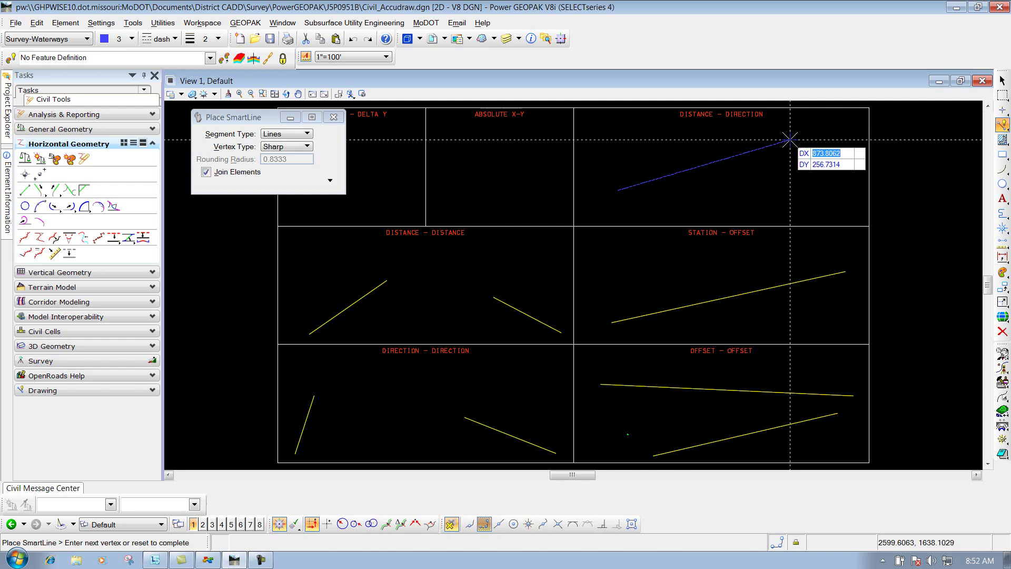
right_click(789, 140)
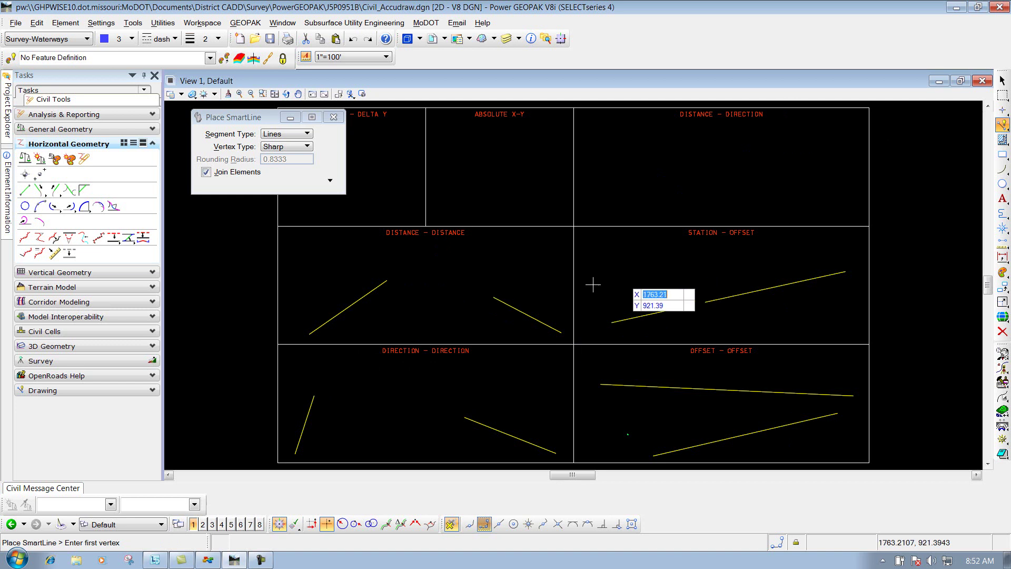
Switch to Station-Offset mode and choose the line in the Station-Offset cell as the reference element.
left_click(385, 524)
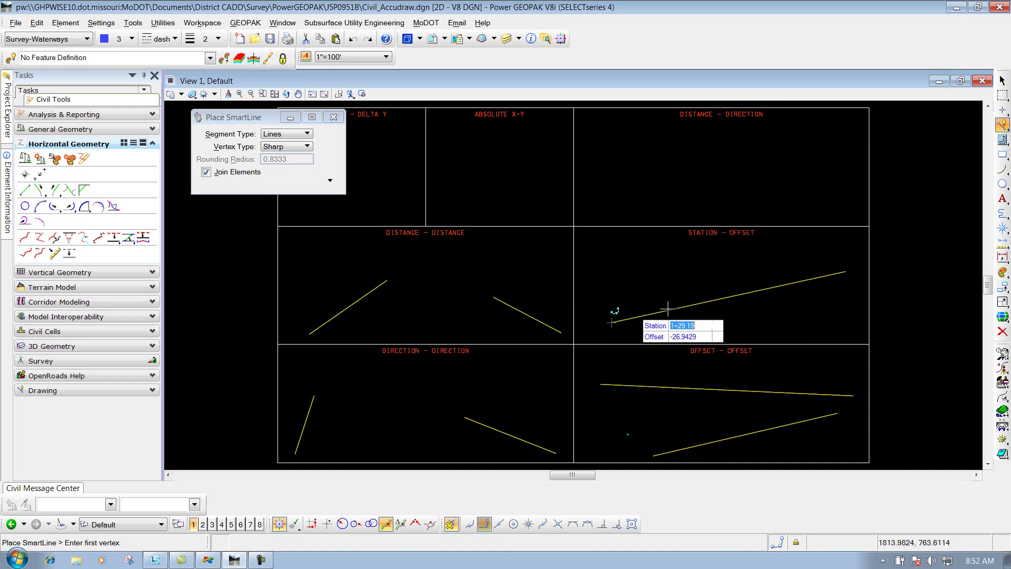
key("o")
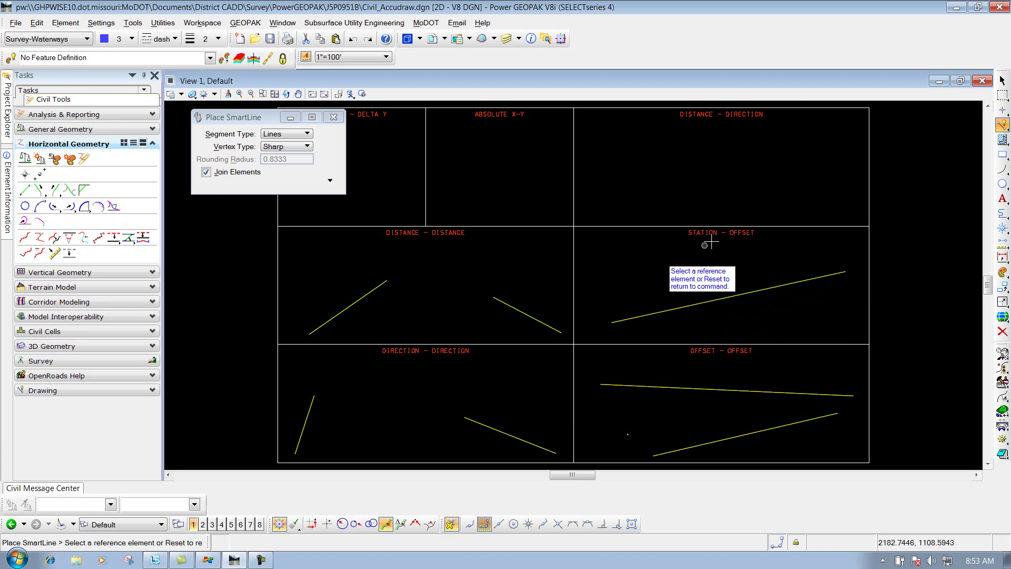
left_click(762, 289)
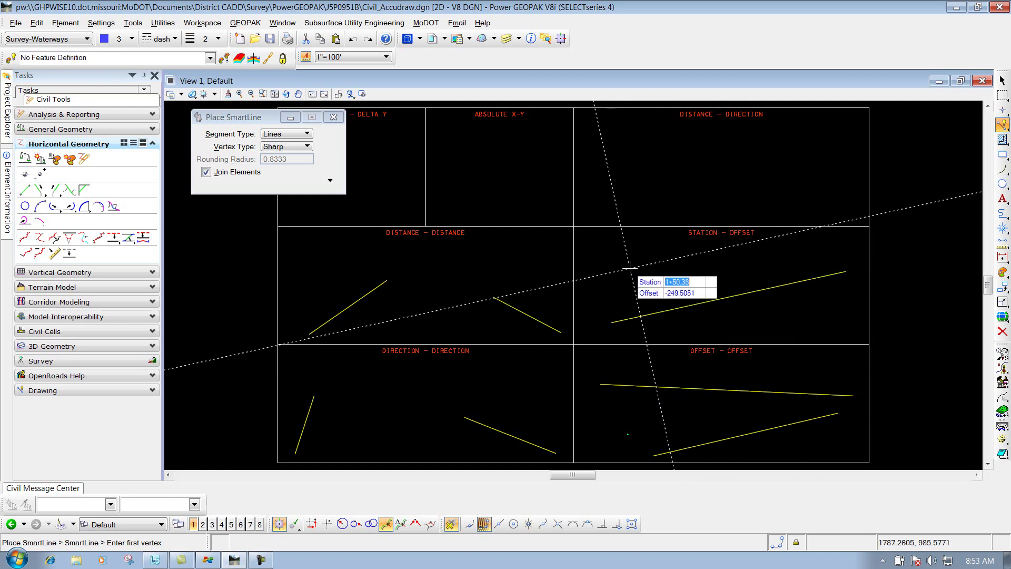
Place the SmartLine's first vertex at station 2+50 and offset 120 from the reference line.
type("2+5")
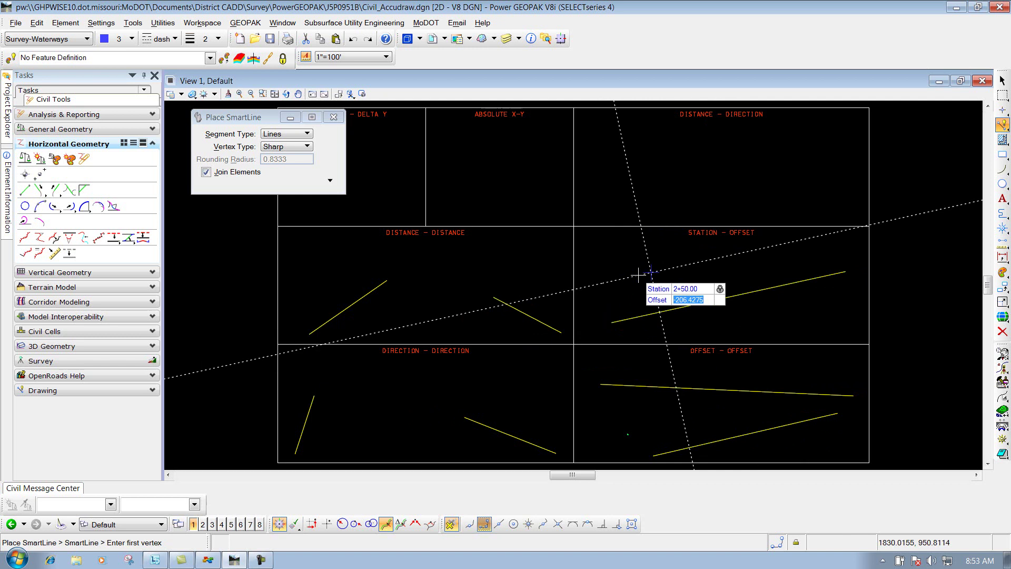
key("Tab")
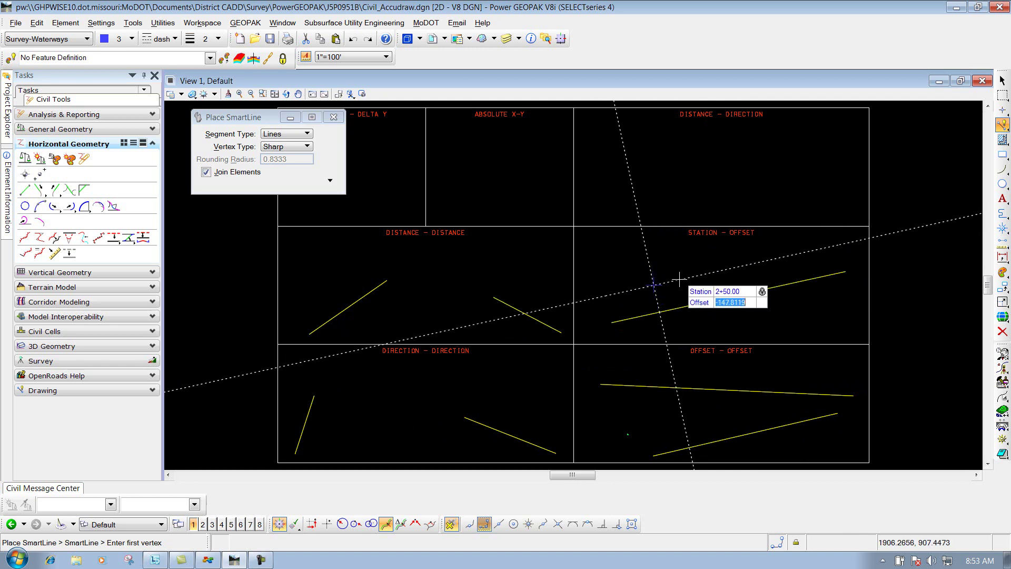
type("120")
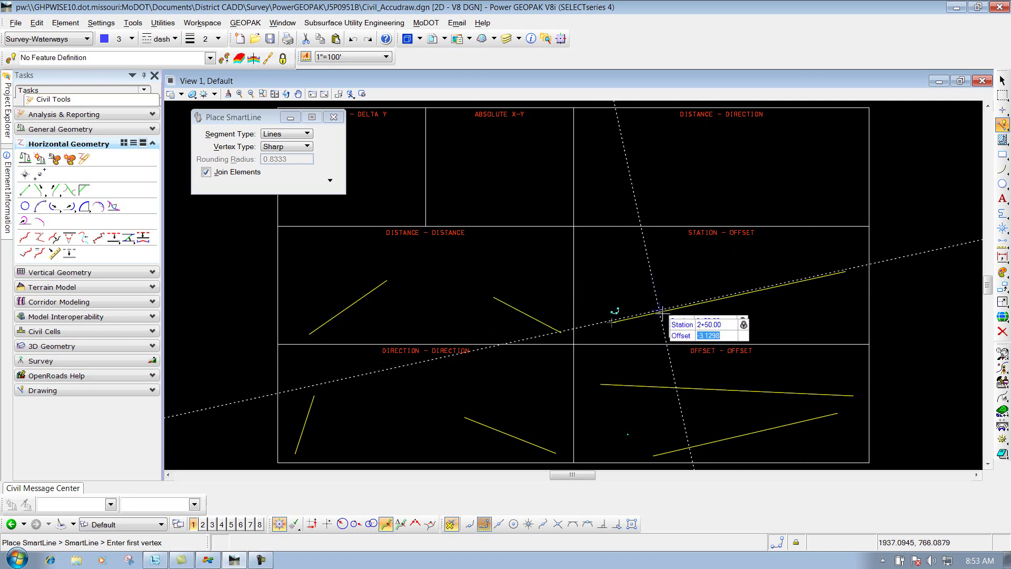
type("120")
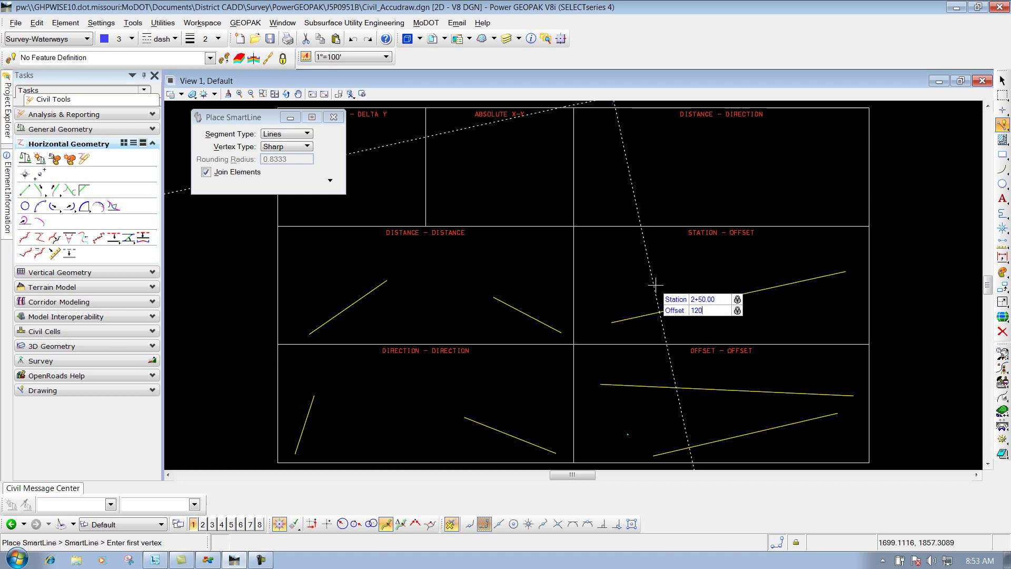
key("Tab")
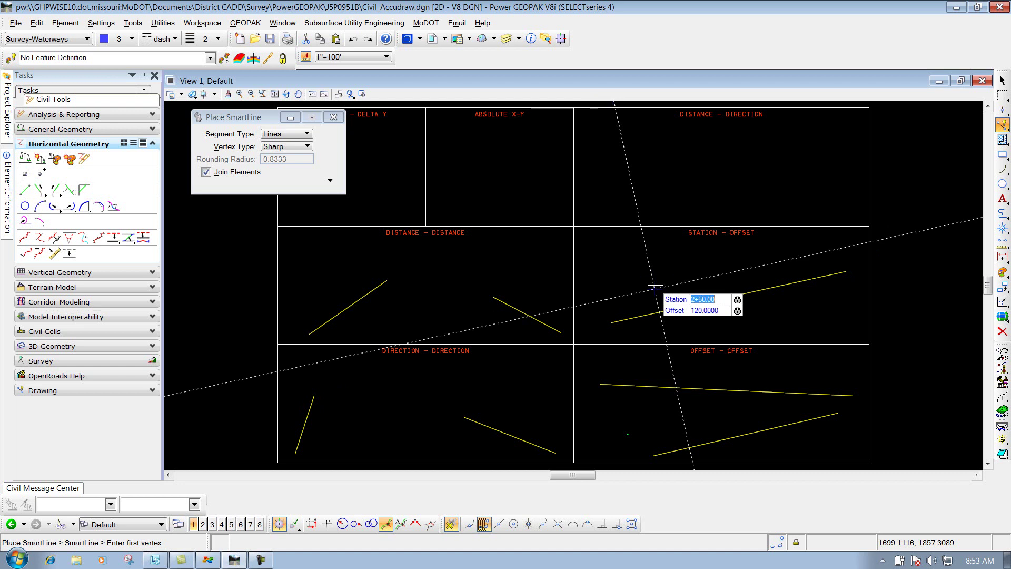
left_click(686, 267)
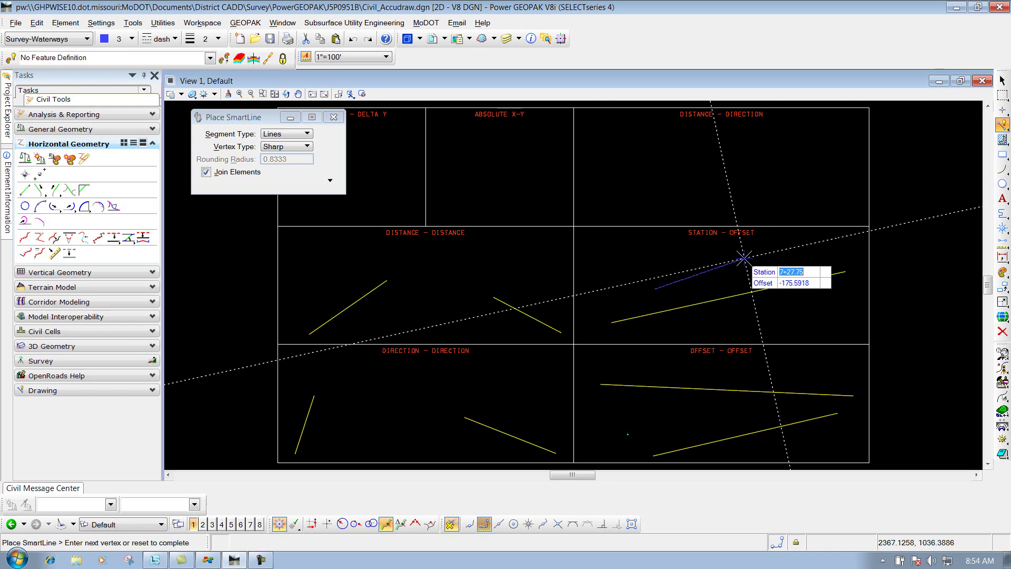
Cycle the input modes for the second vertex in the Station-Offset cell and cancel the SmartLine.
key("space")
key("space")
key("space")
key("space")
key("space")
key("space")
key("space")
key("space")
key("space")
key("space")
key("space")
key("space")
right_click(743, 258)
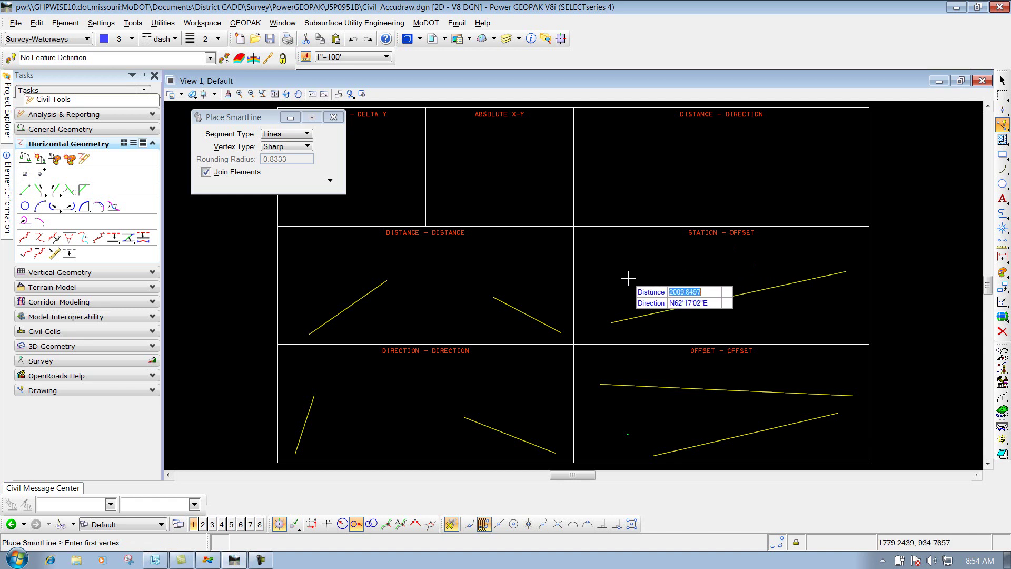
Try Direction-Direction mode, return to Distance-Direction mode, and place a new SmartLine's first vertex near the left end of the Station-Offset cell's line.
left_click(342, 525)
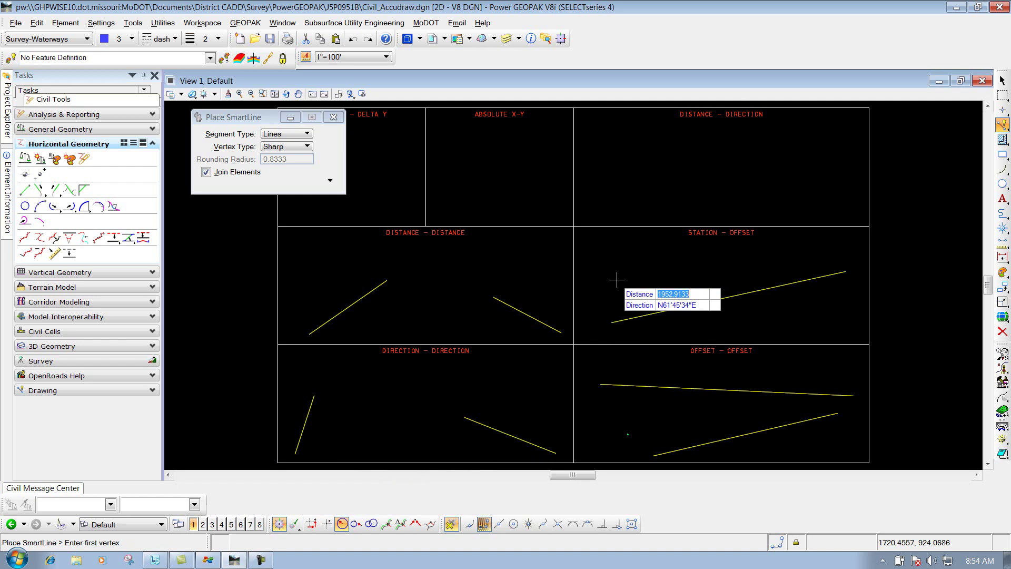
left_click(415, 524)
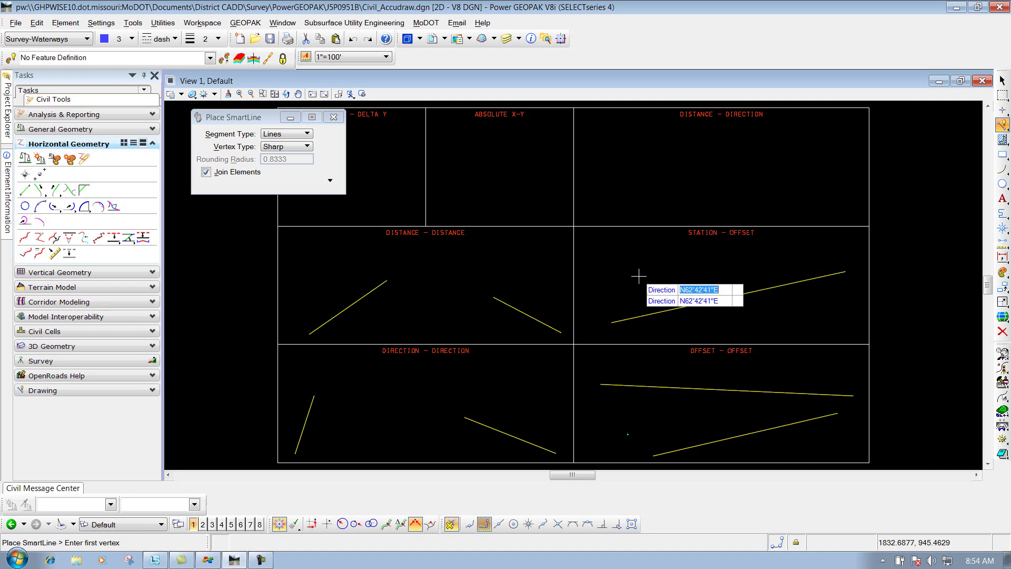
key("space")
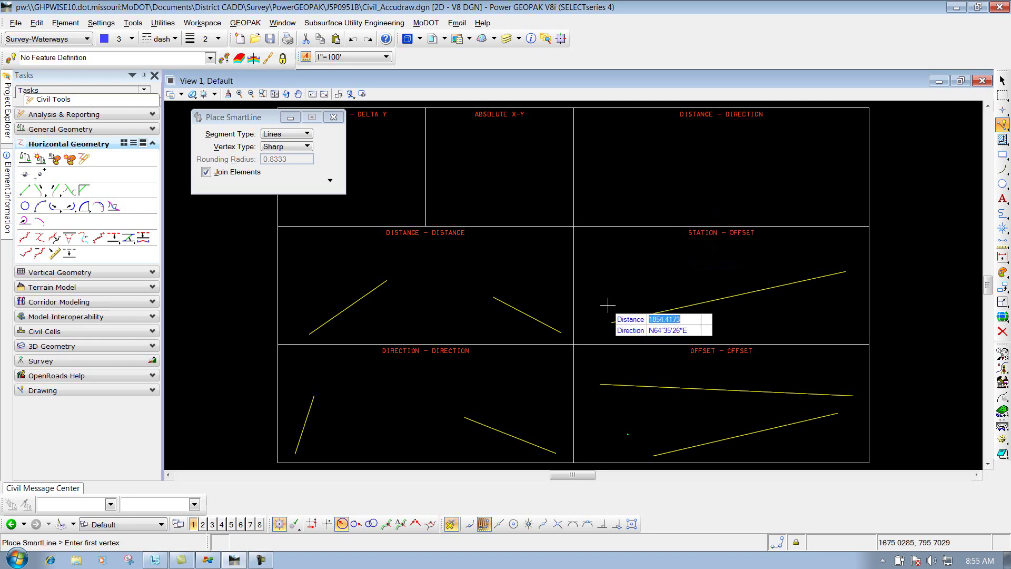
left_click(605, 298)
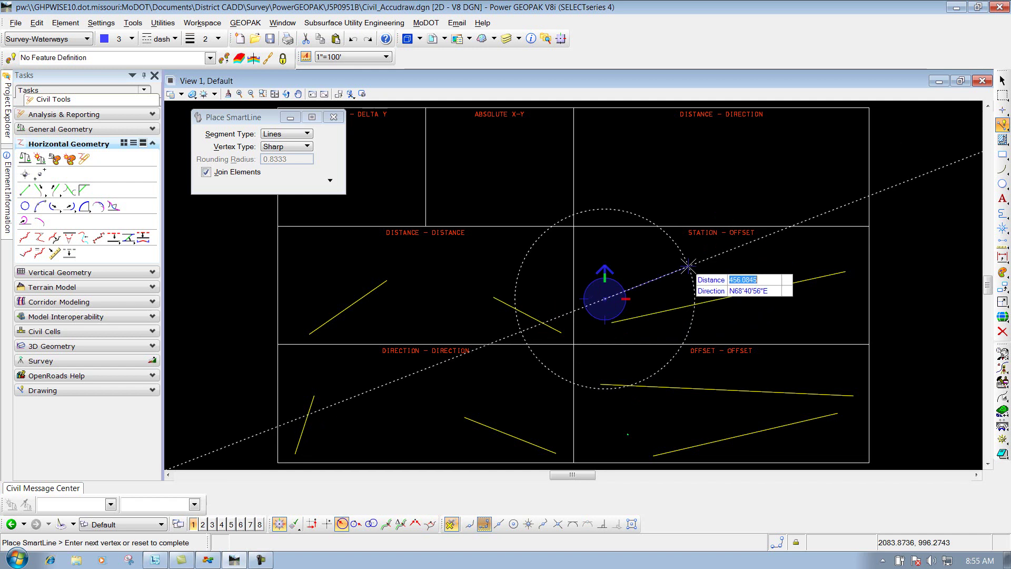
Lock the segment's distance at 450 and enter N40:25:30E as its direction.
type("450")
key("Tab")
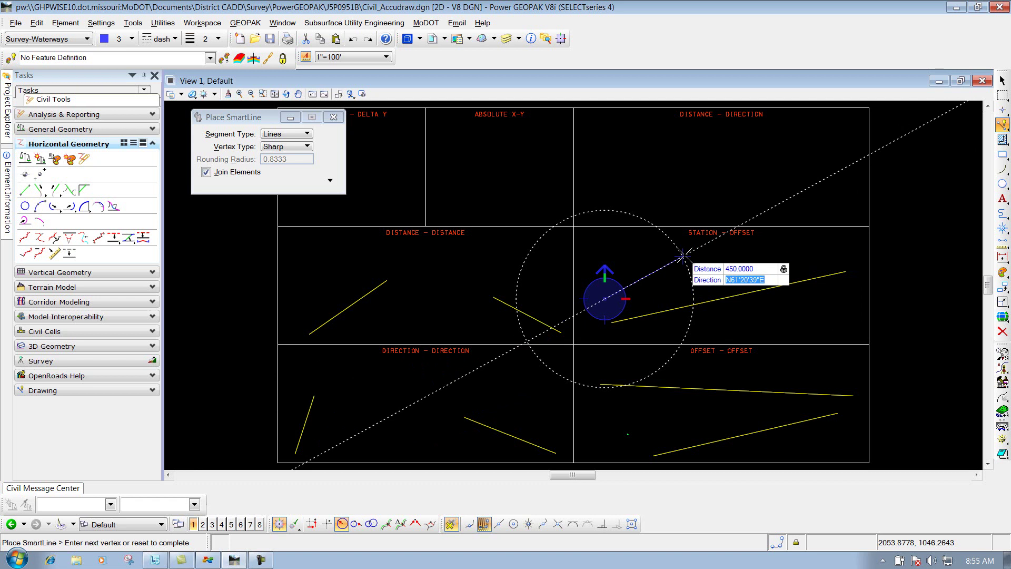
type("n40")
type("25:30e")
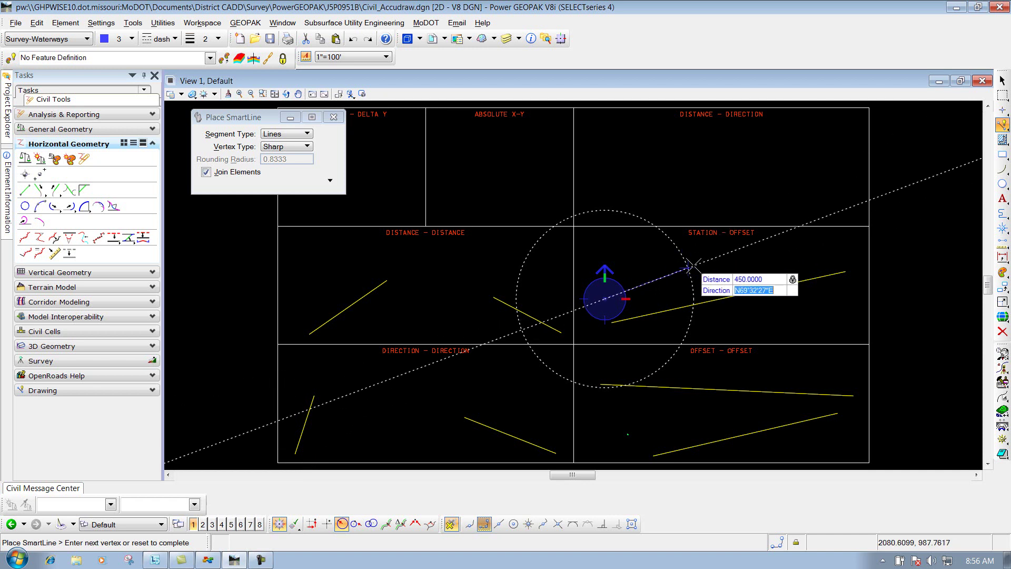
Enter n40^25'30"e as the SmartLine segment's direction, using caret, minute and second symbols as separators.
type("n")
type("40")
type(":25")
type("30e")
key("BackSpace")
key("BackSpace")
key("BackSpace")
type("^25'30")
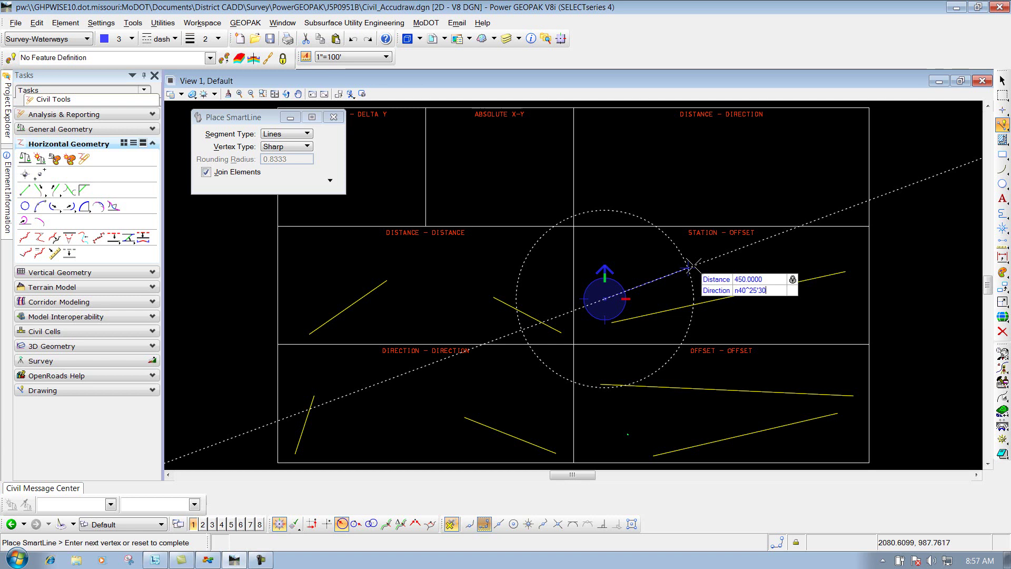
type("\"e")
key("Tab")
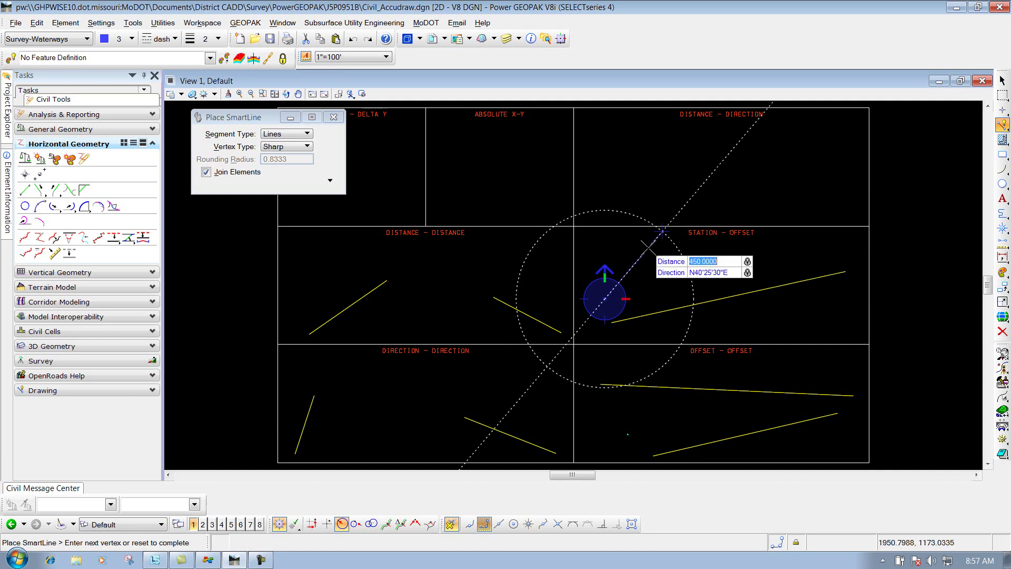
Change the segment's locked direction to the northwest bearing n40:30:15w, using colons as separators.
key("Tab")
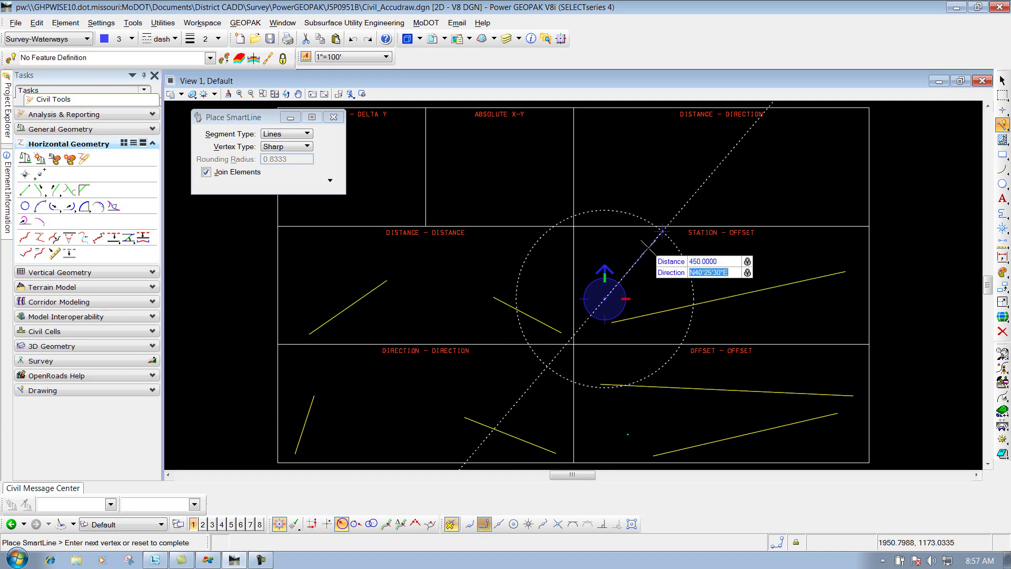
type("n")
type("40")
type(":")
type("30")
type(":")
type("15")
type("w")
key("Tab")
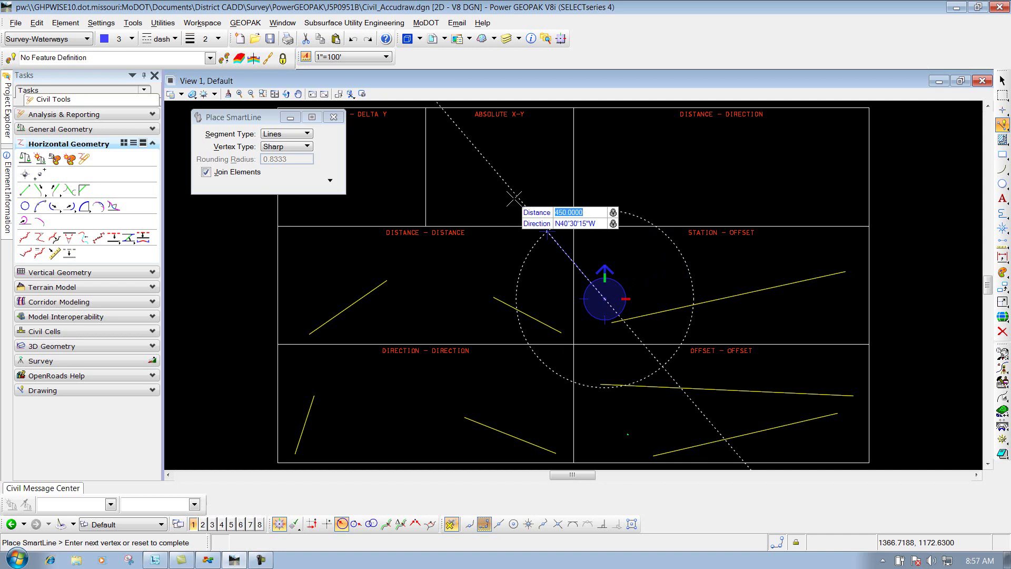
Enter the whole-degree bearing n45e as the segment's direction, and replace it with n30w.
key("Tab")
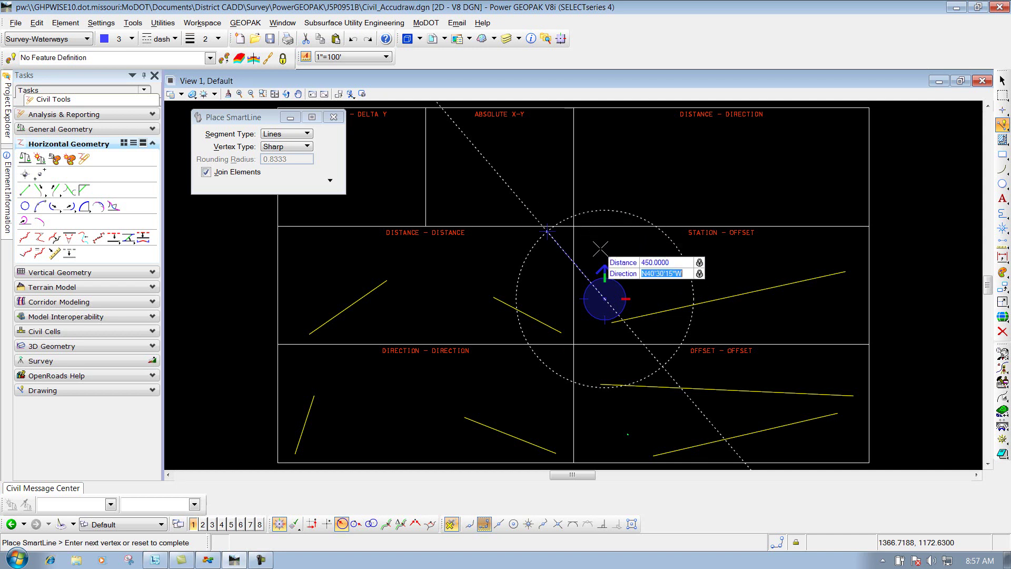
type("n45e")
key("Tab")
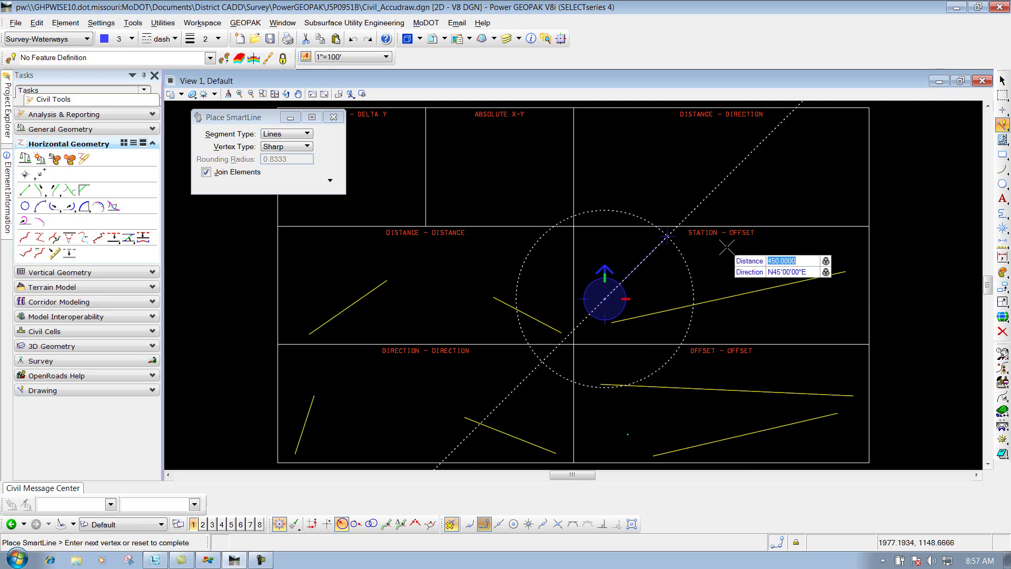
key("Tab")
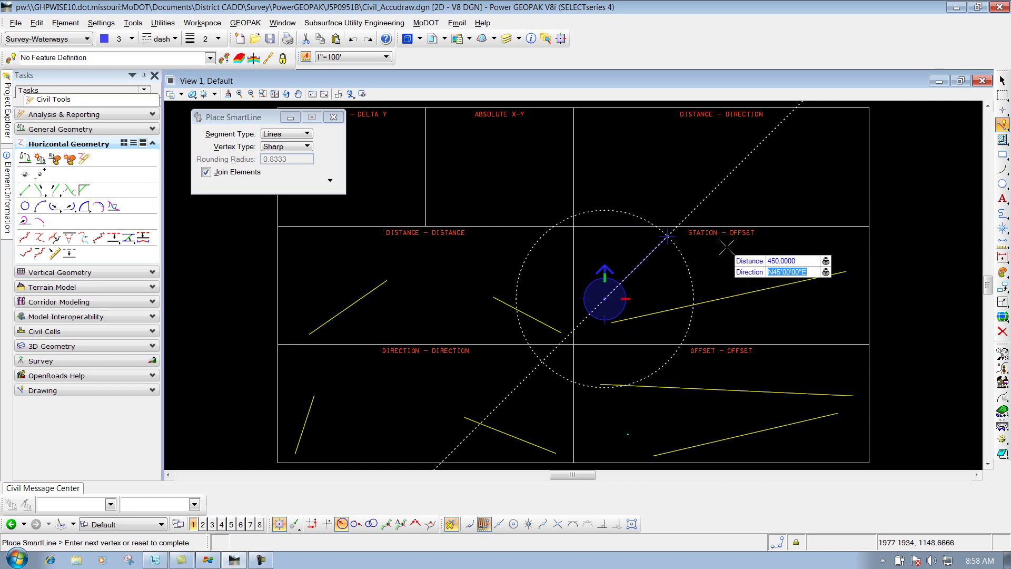
type("n30w")
key("Tab")
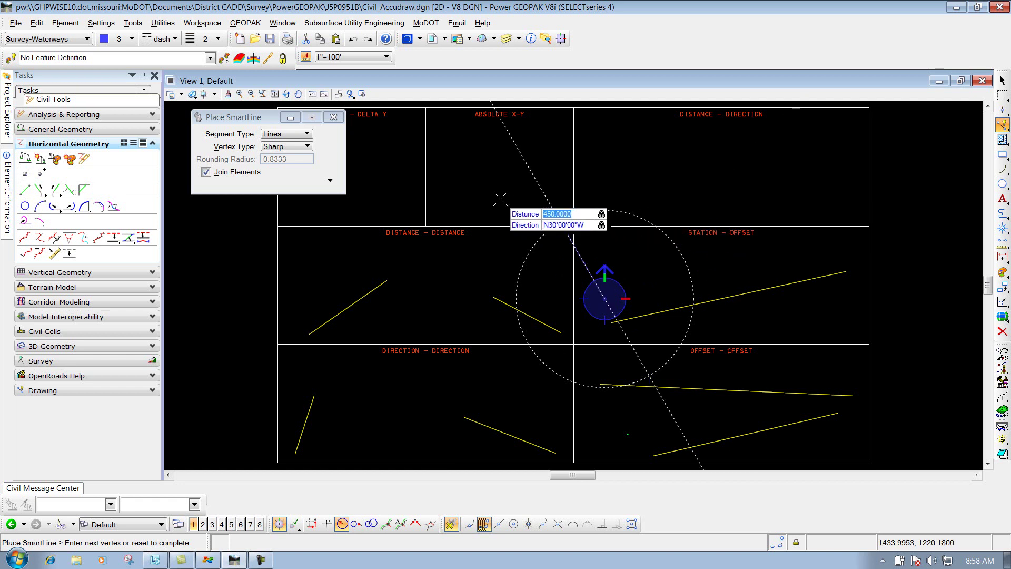